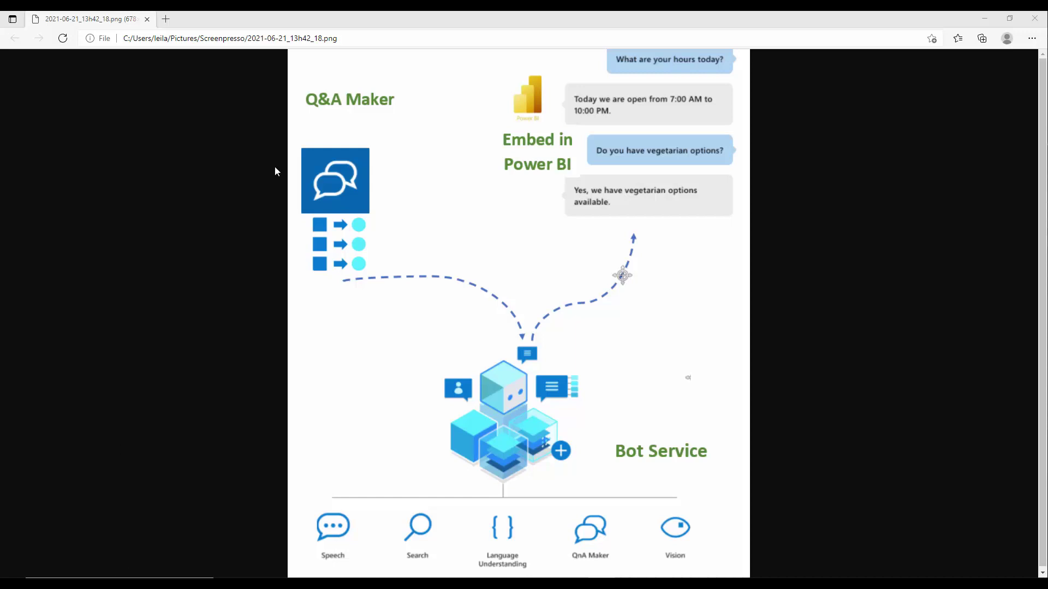
Step: Open a new Edge tab next to the QnA Maker architecture diagram
click(166, 19)
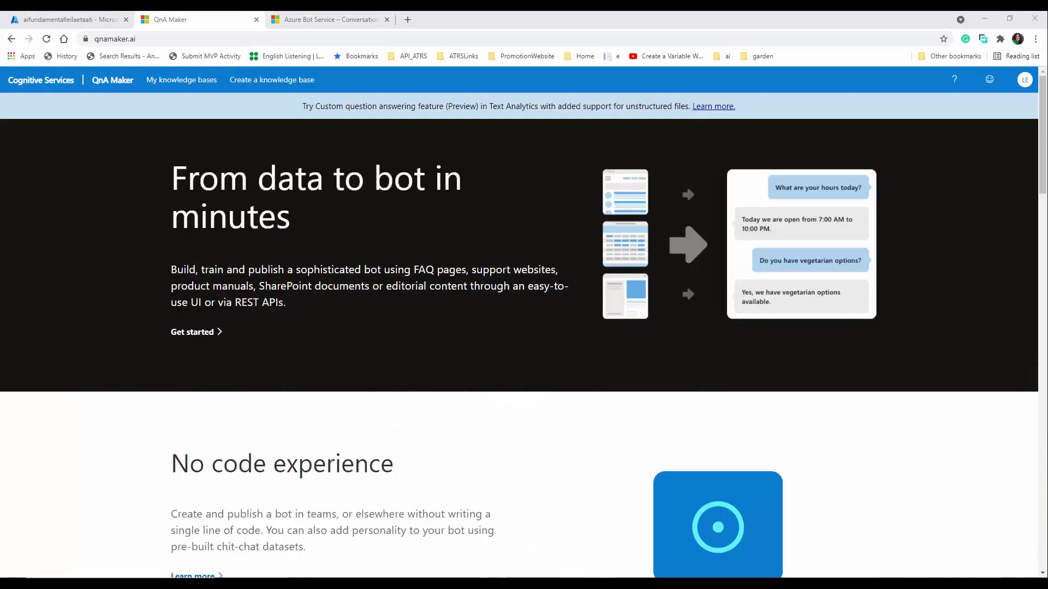
click(134, 40)
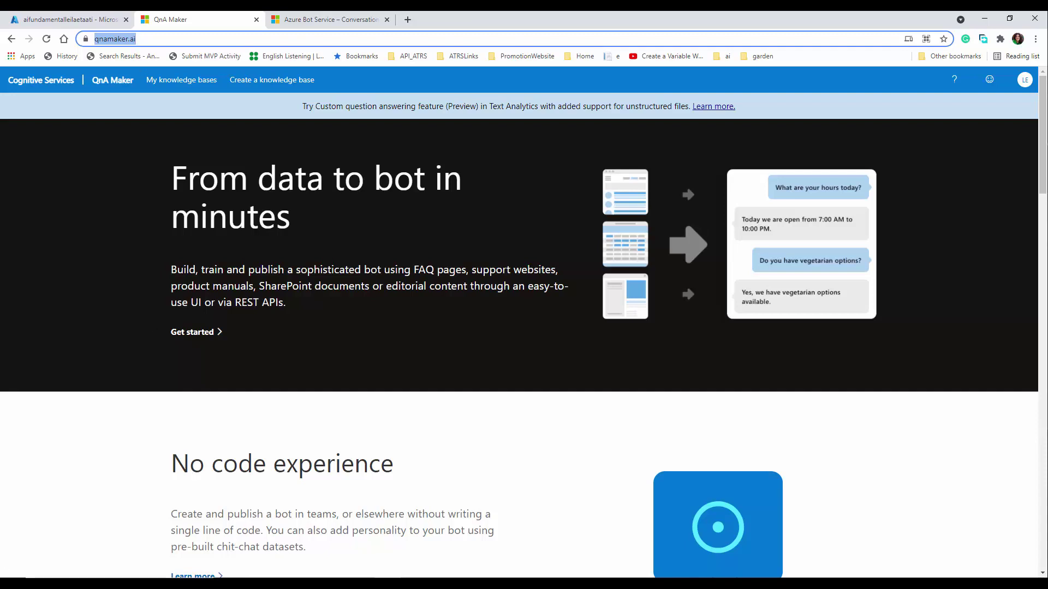
key(super)
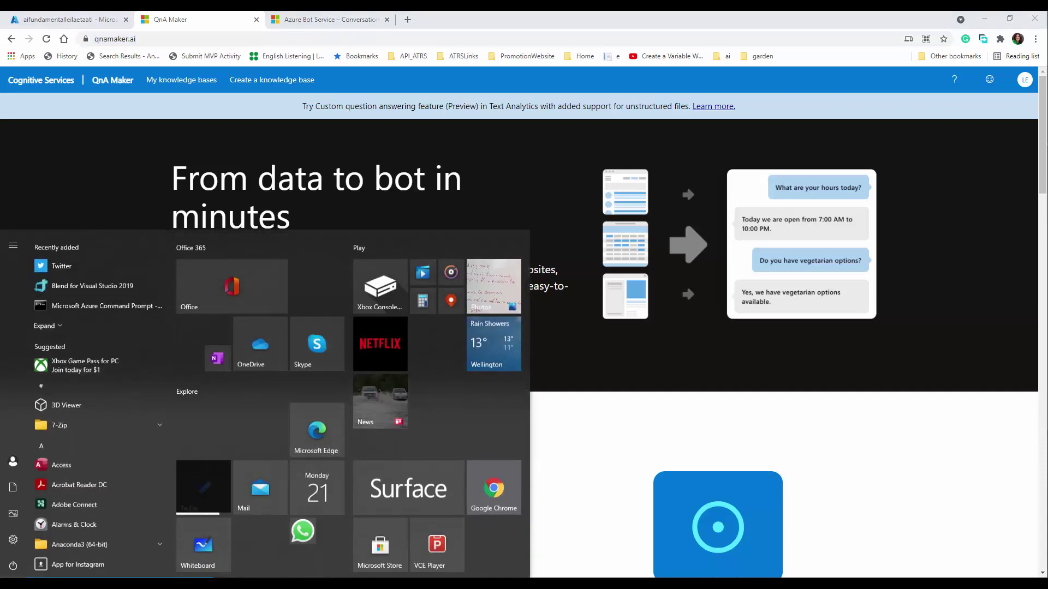
key(alt+Tab)
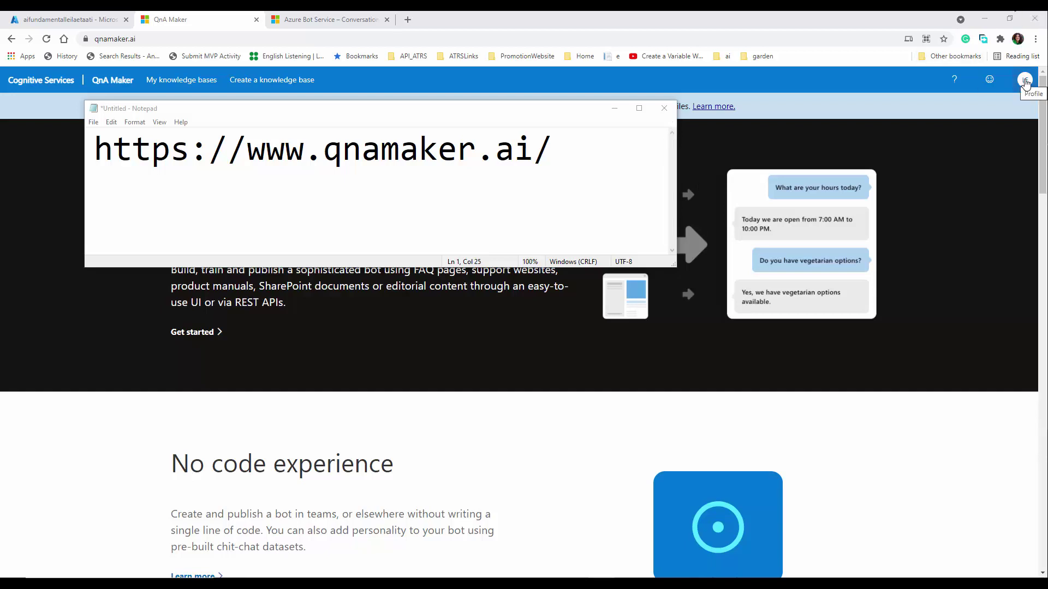
click(903, 110)
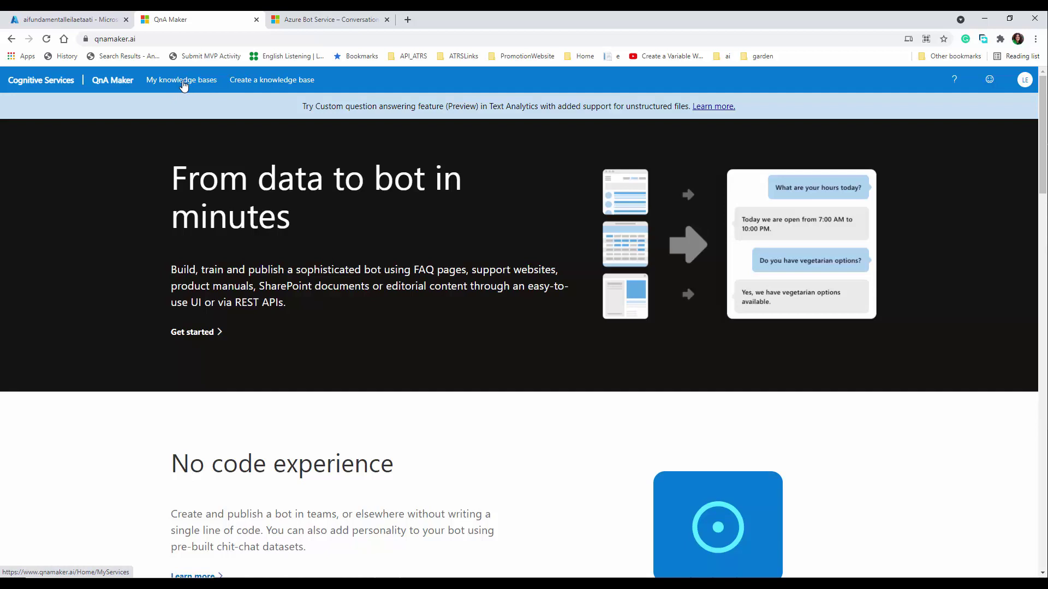
Step: Confirm My knowledge bases is empty, then start creating a QnA Service from Create a knowledge base
click(273, 82)
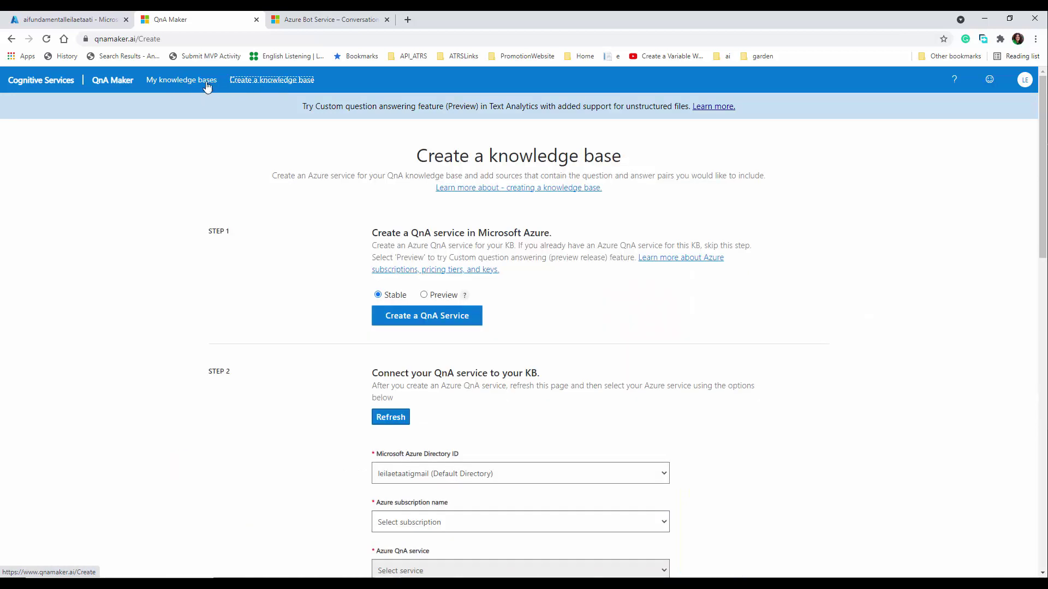
click(202, 82)
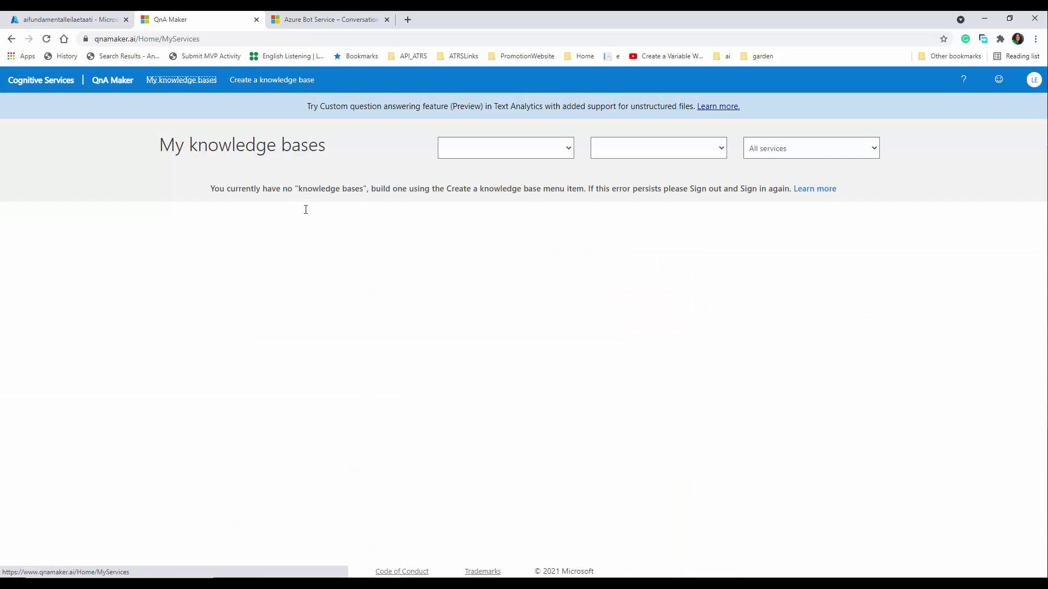
click(261, 83)
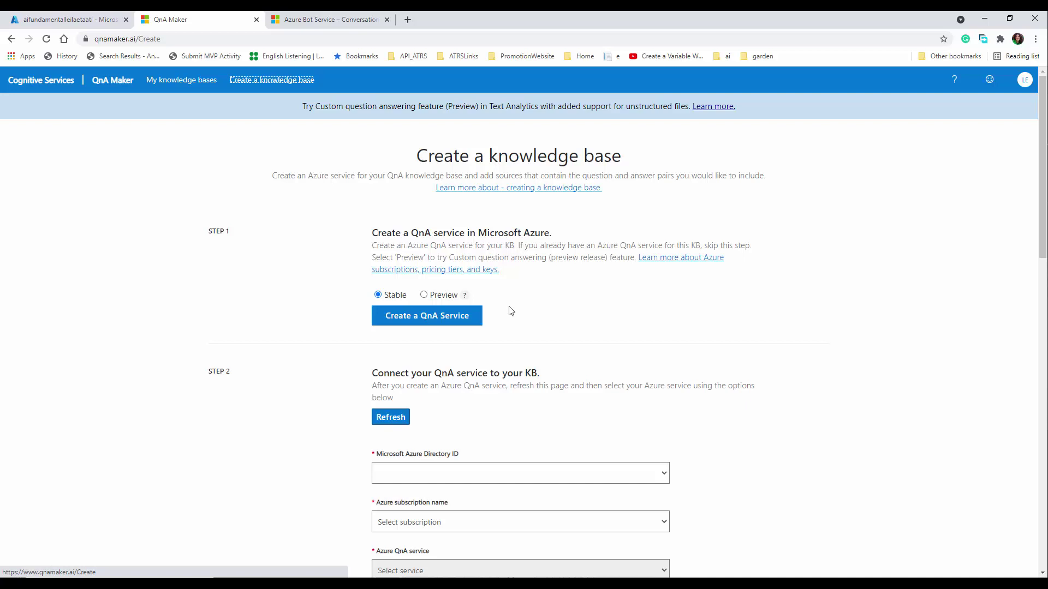
click(446, 323)
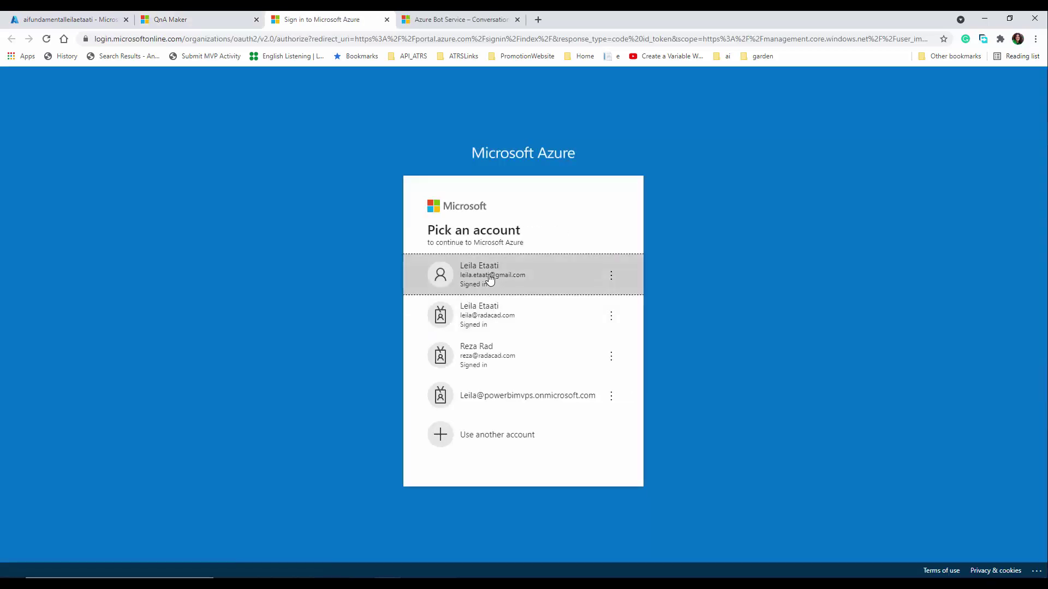
Step: Sign in and set the existing resource group and the name botanqpbiservice
click(489, 280)
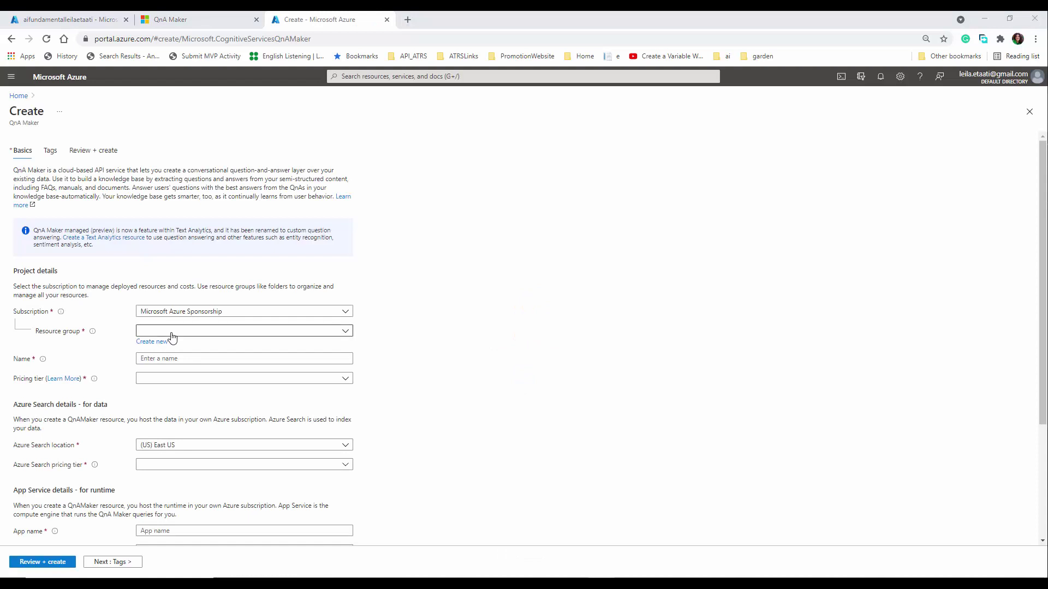
click(172, 333)
click(169, 363)
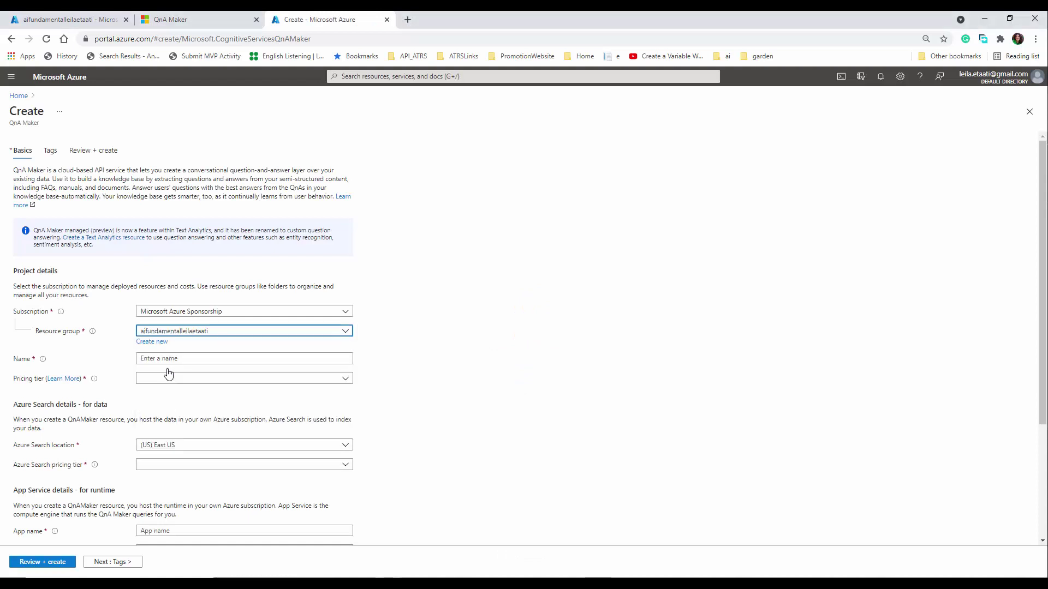
click(172, 360)
text(botancpbiservi)
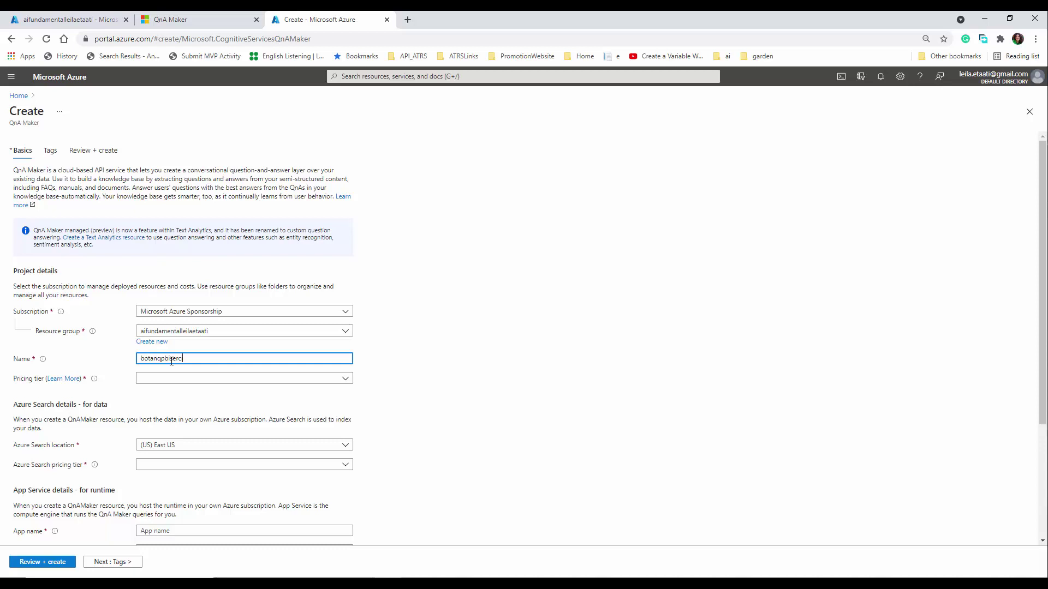
text(vice)
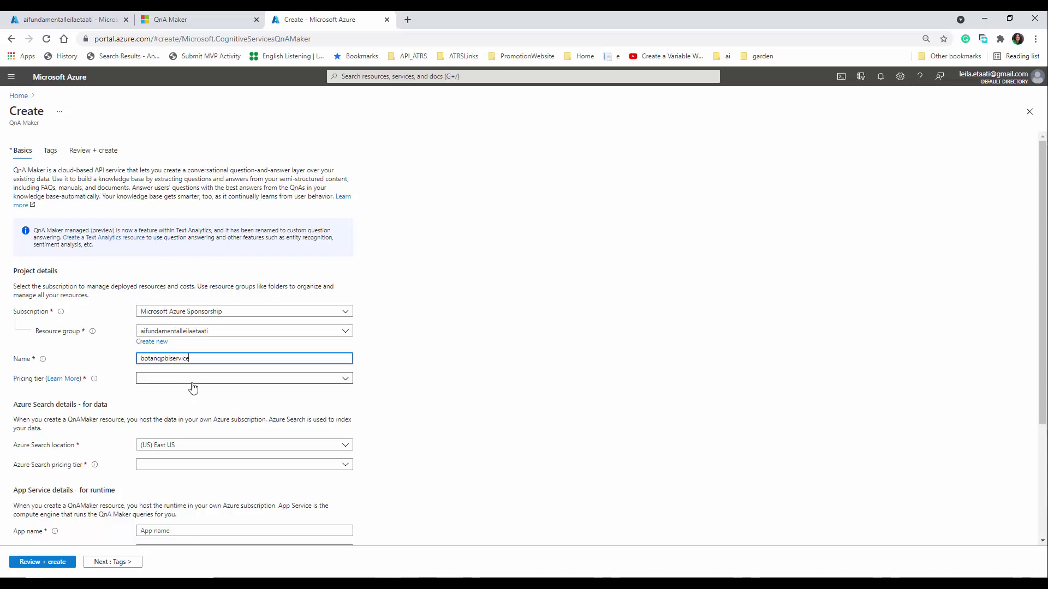
Step: Choose Free F0 pricing and Free F search tier, disable App insights, and create the resource
click(191, 382)
click(181, 393)
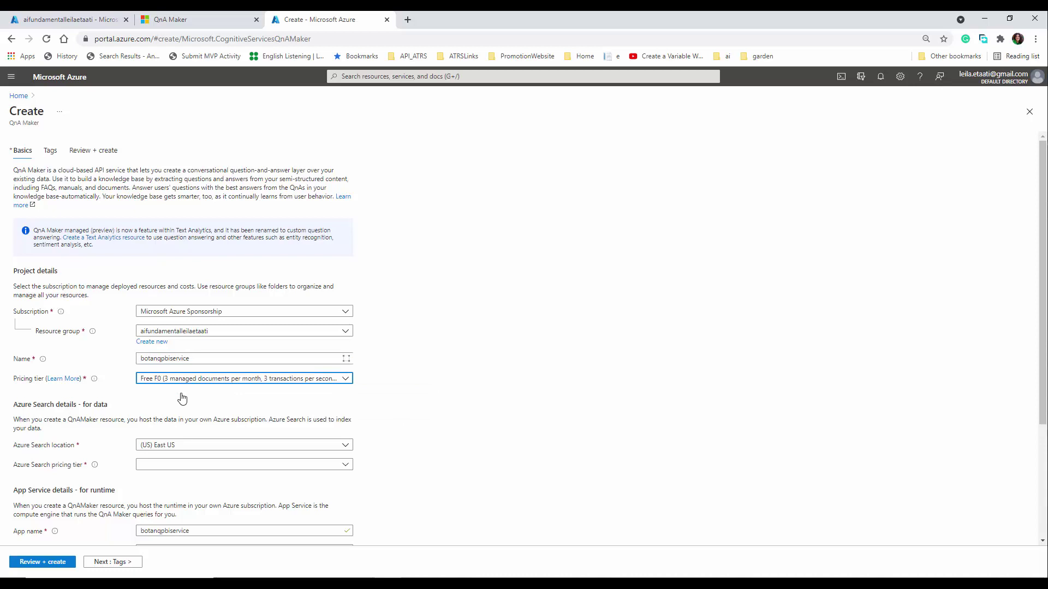
click(166, 464)
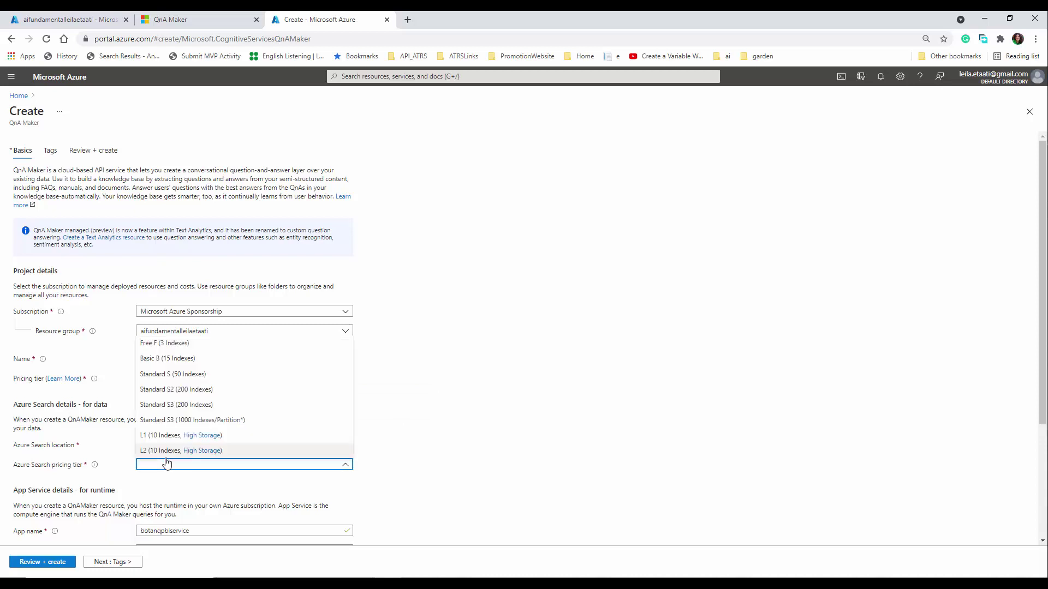
click(167, 343)
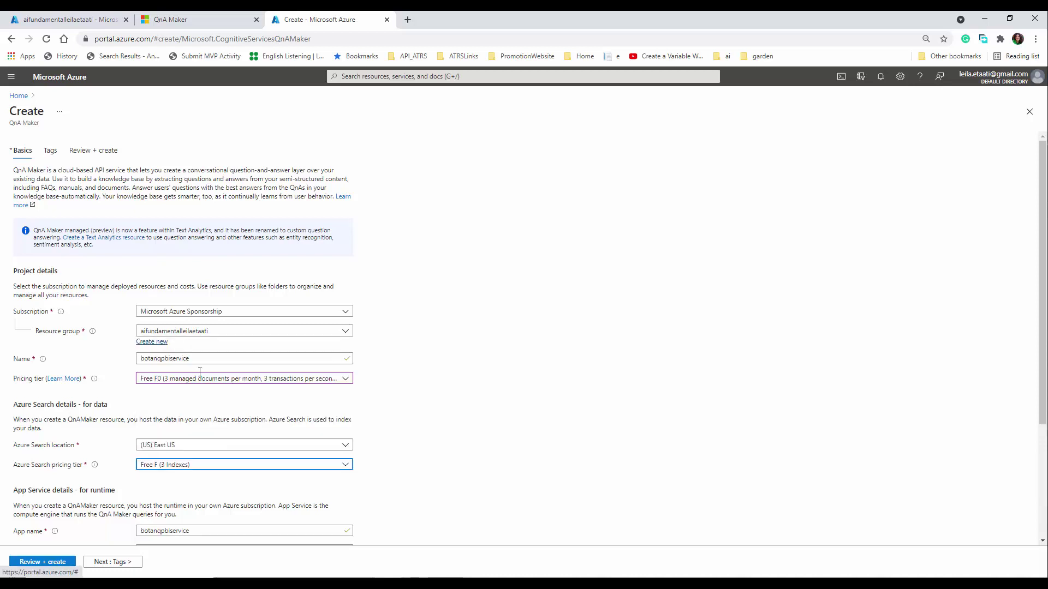
click(319, 491)
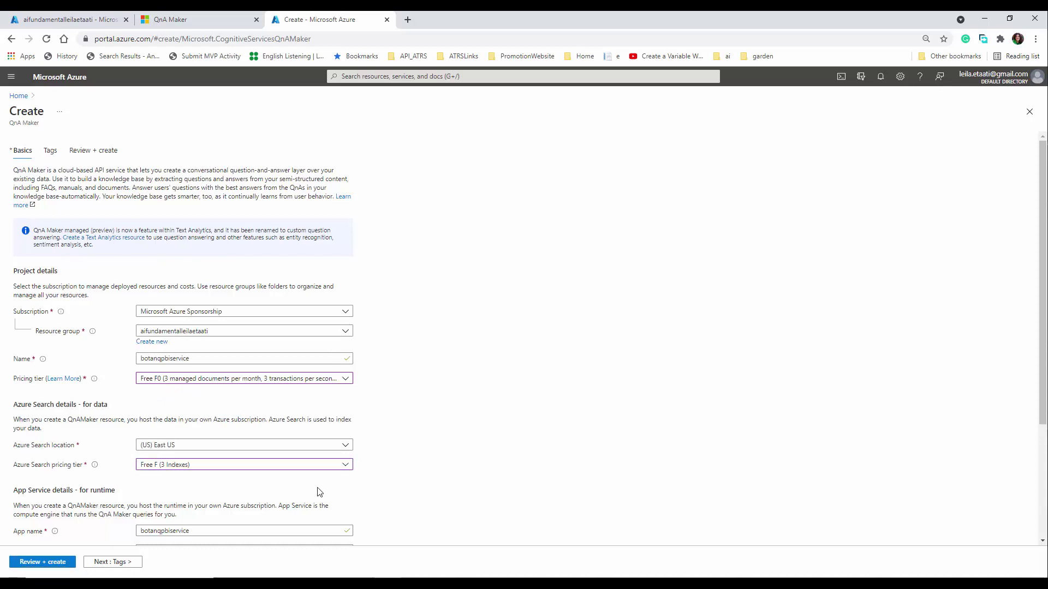
scroll(319, 491, down, 3)
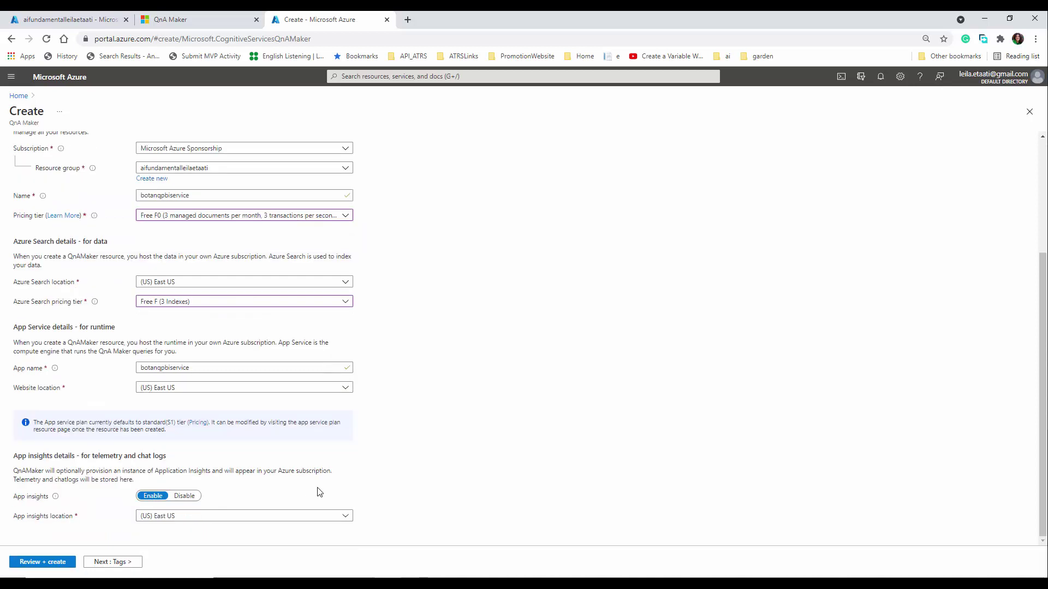
click(183, 496)
scroll(184, 501, up, 3)
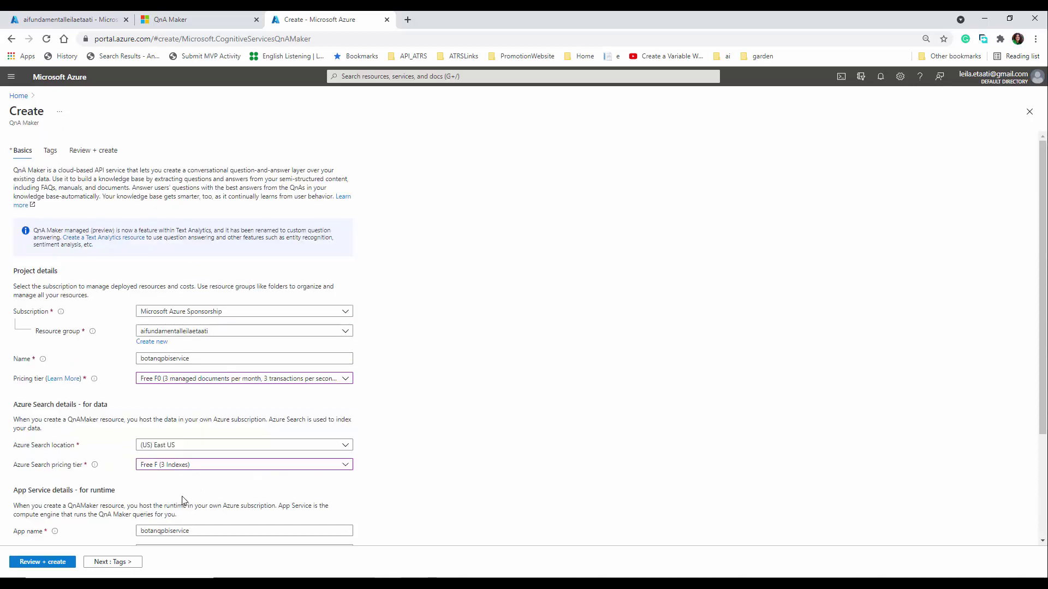
scroll(184, 499, down, 3)
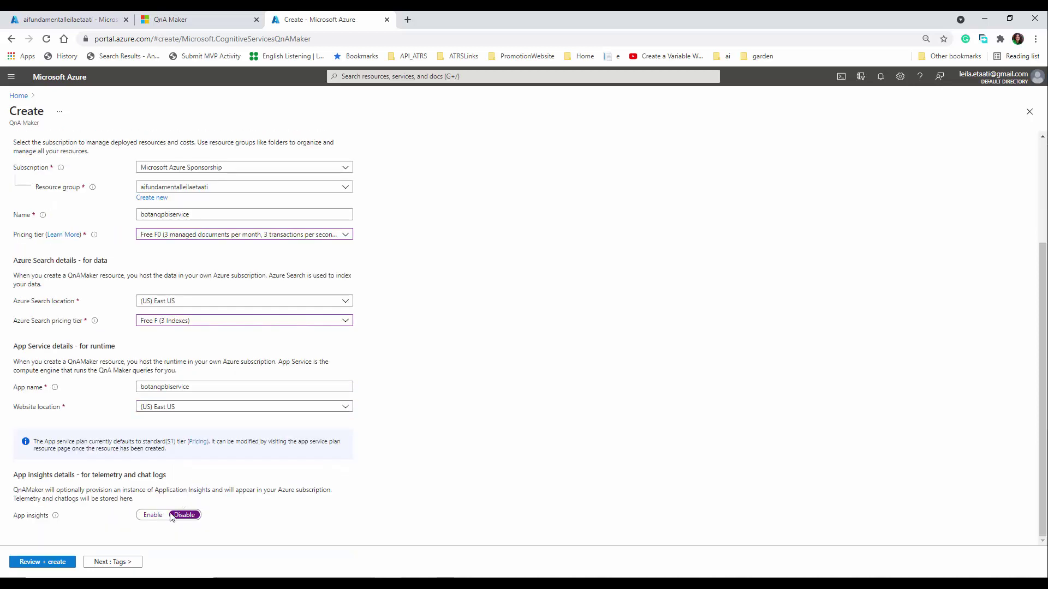
click(34, 562)
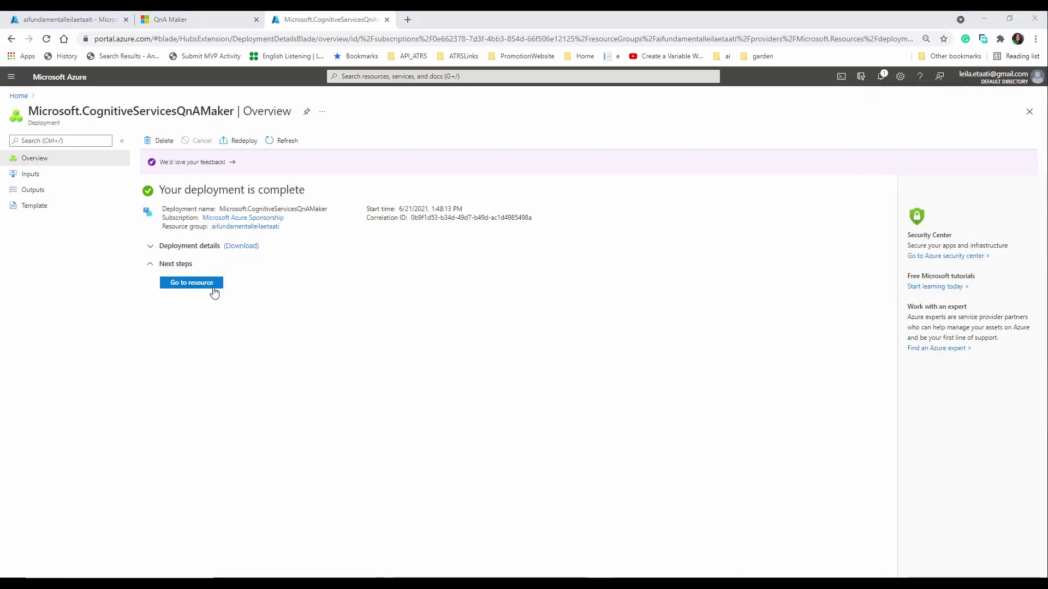
click(203, 283)
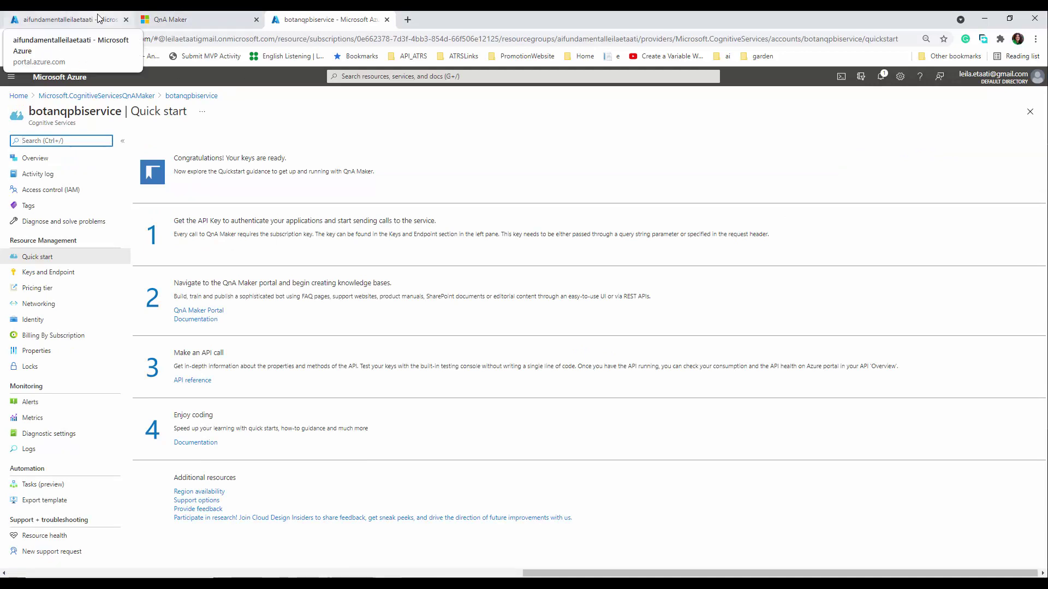
Step: Return to the knowledge base page and try the Azure directory ID options in Step 2
click(178, 18)
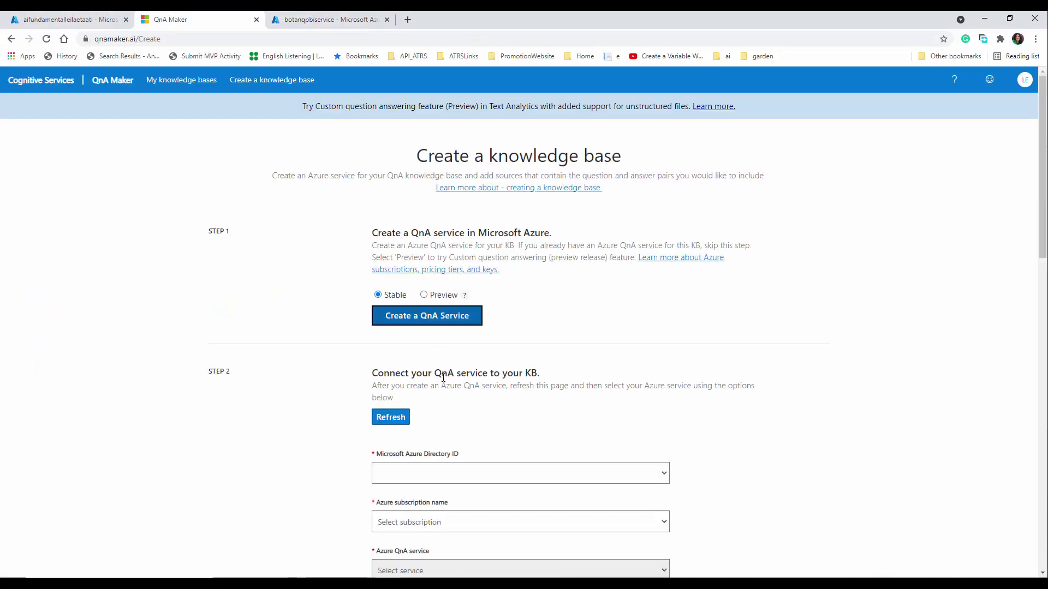
click(394, 422)
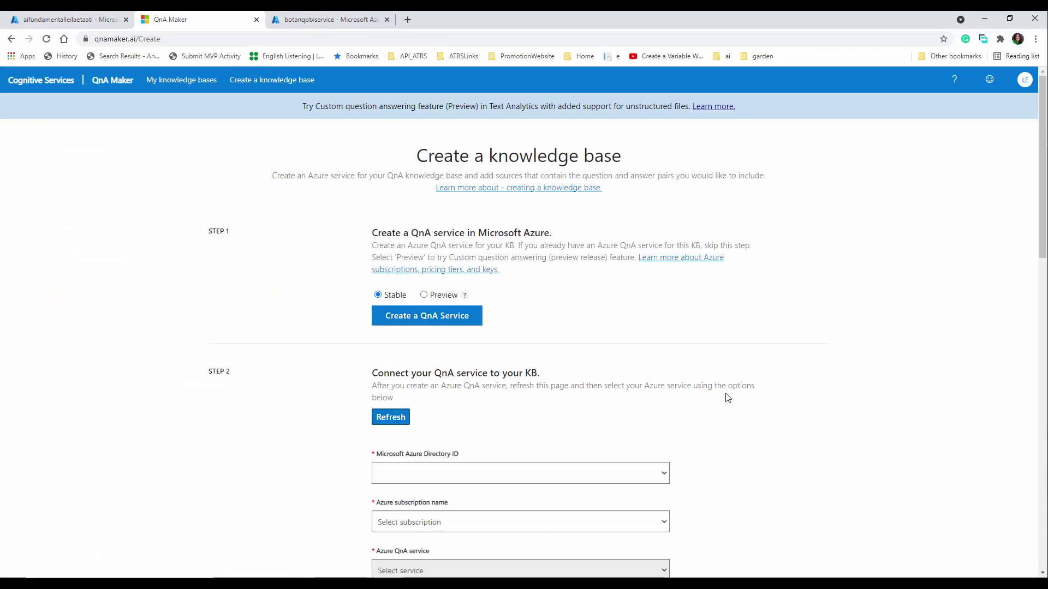
scroll(727, 397, down, 1)
scroll(728, 398, down, 3)
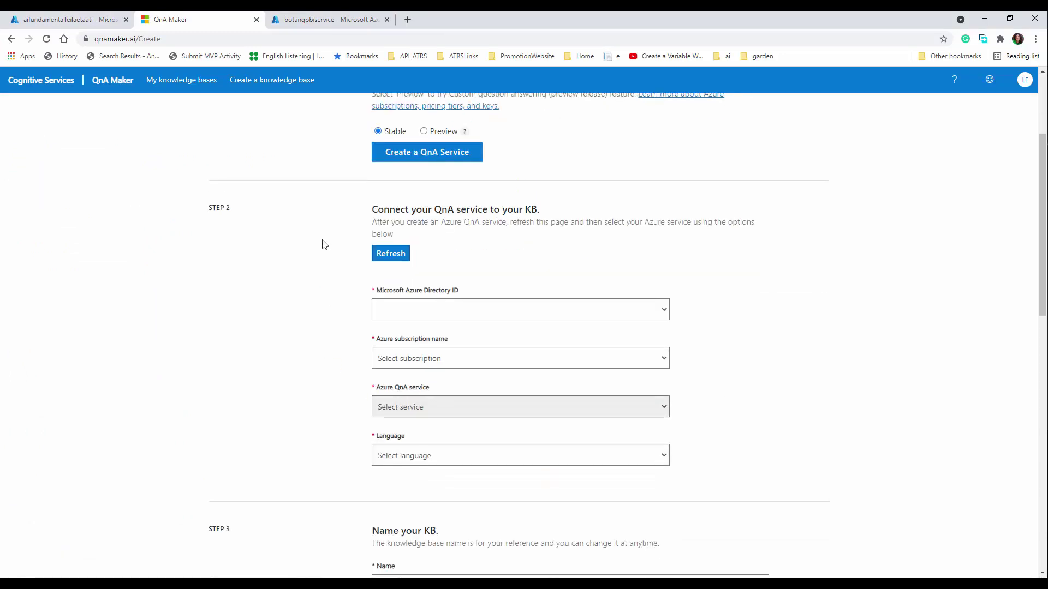
click(468, 309)
click(470, 276)
click(1022, 80)
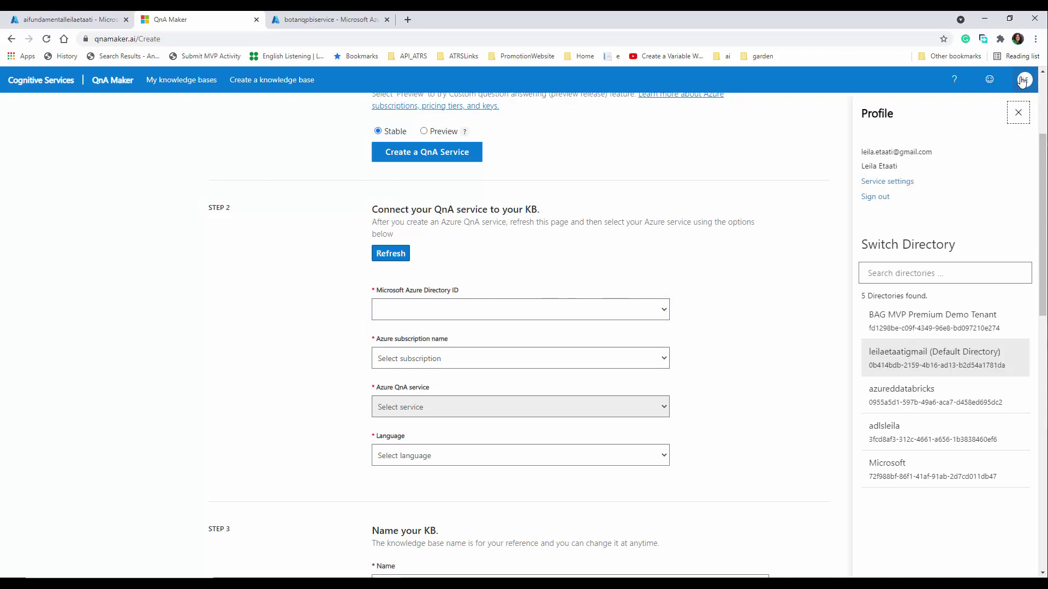
drag(943, 365, 486, 311)
click(486, 310)
click(382, 255)
click(444, 310)
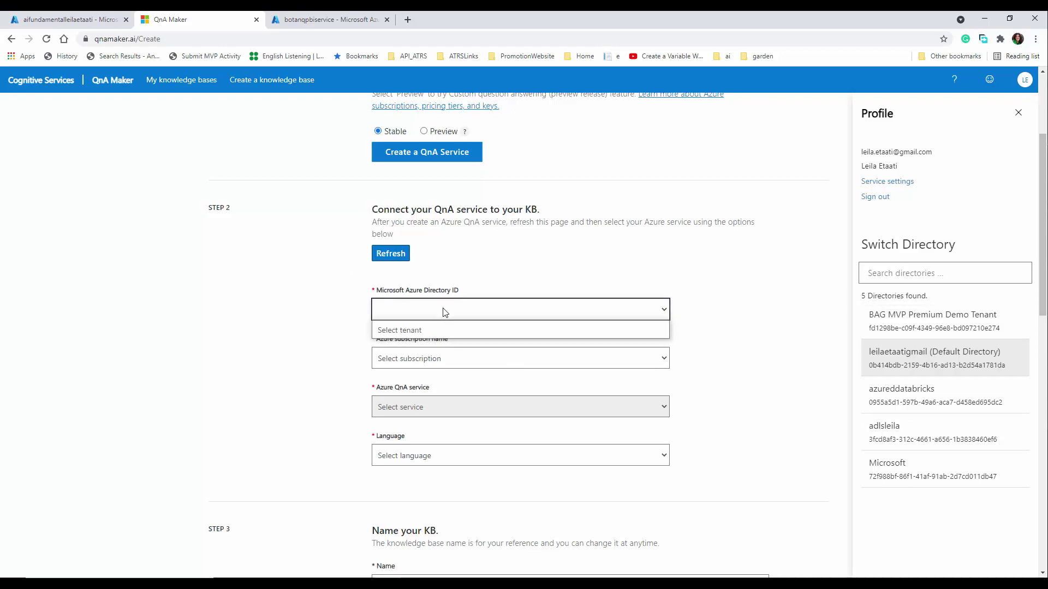
click(410, 328)
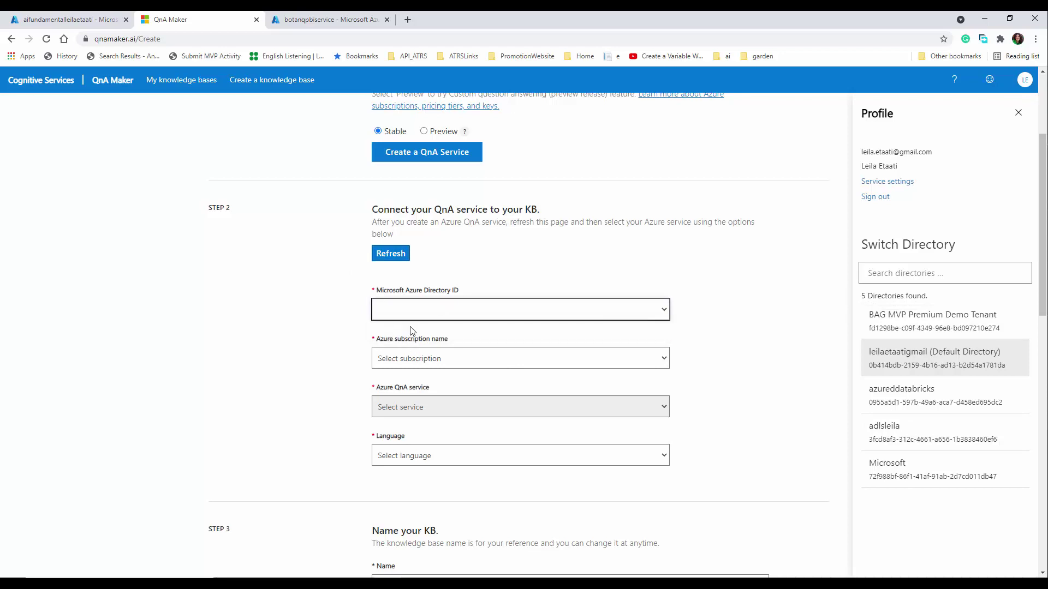
Step: Select Microsoft Azure Sponsorship and botanqpbiservice, dismiss the no-endpoint-keys warning, and refresh the services
click(421, 360)
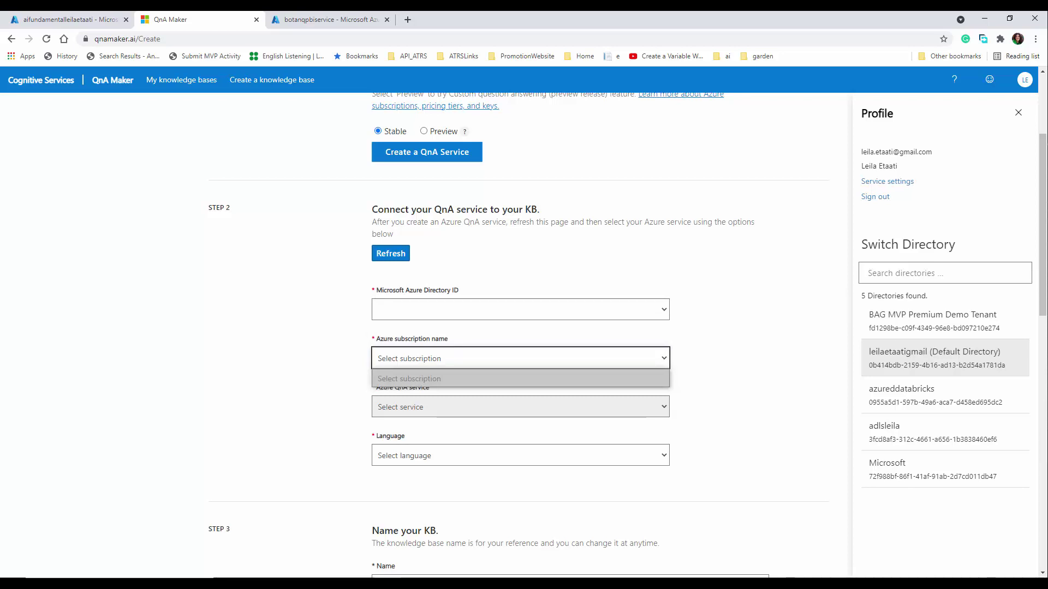
scroll(412, 349, down, 2)
click(414, 360)
click(414, 396)
click(403, 410)
click(405, 445)
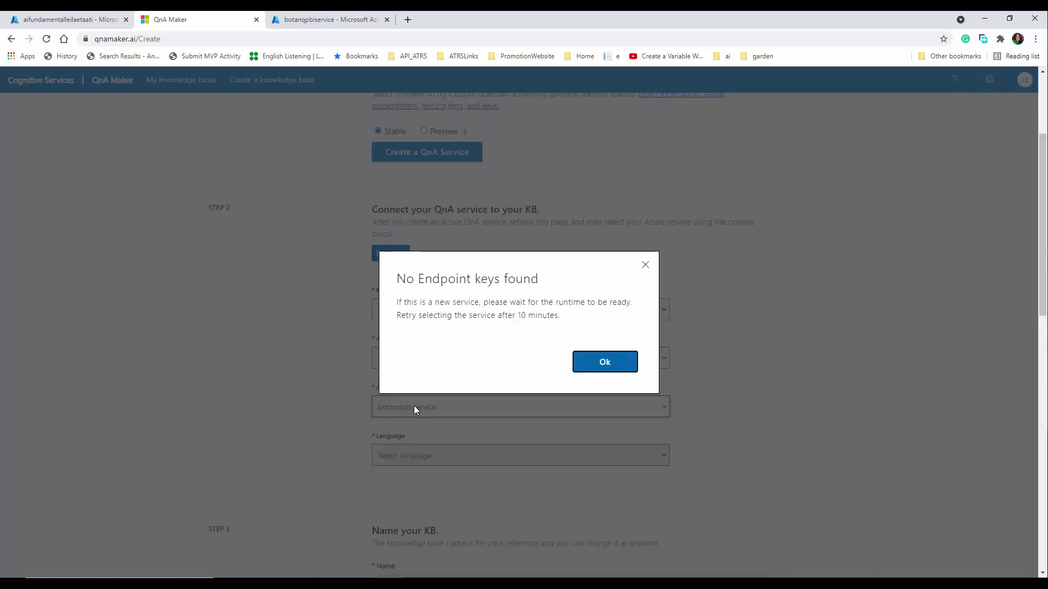
click(603, 361)
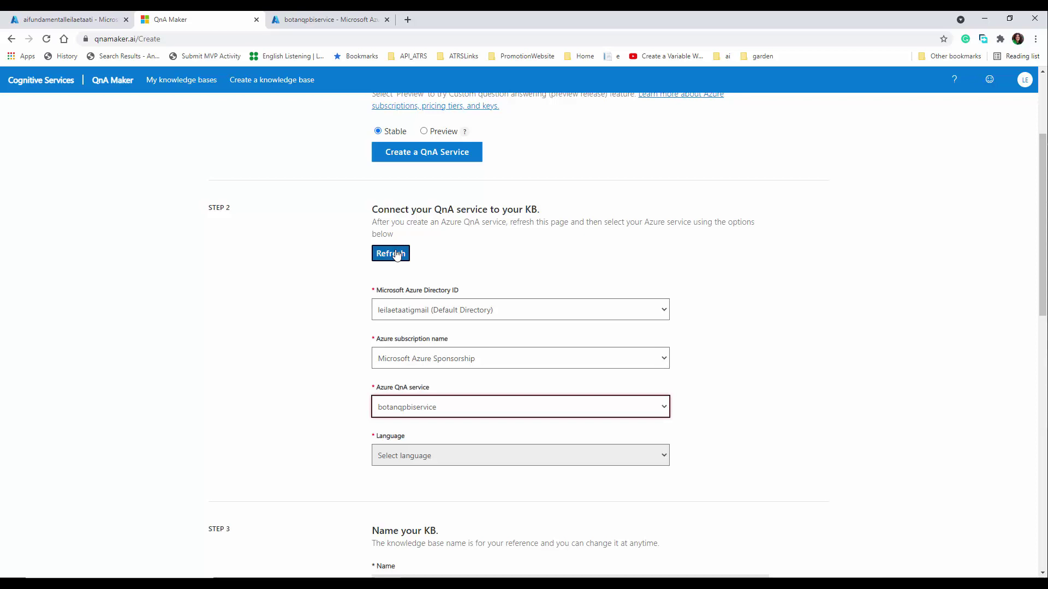
click(396, 255)
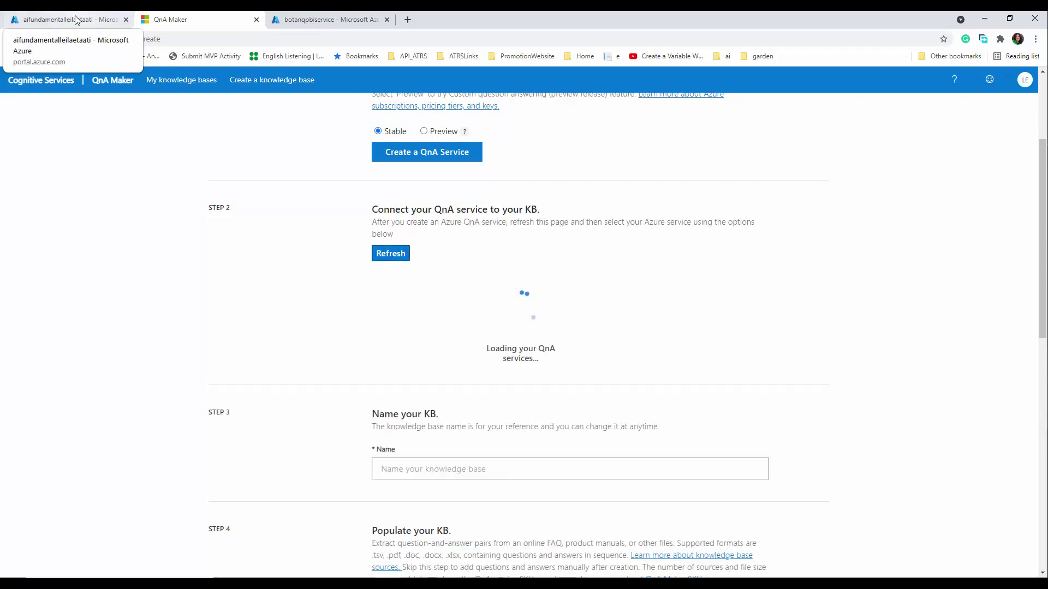
Step: Select the botqnapbi service and set the knowledge base language to English
click(410, 410)
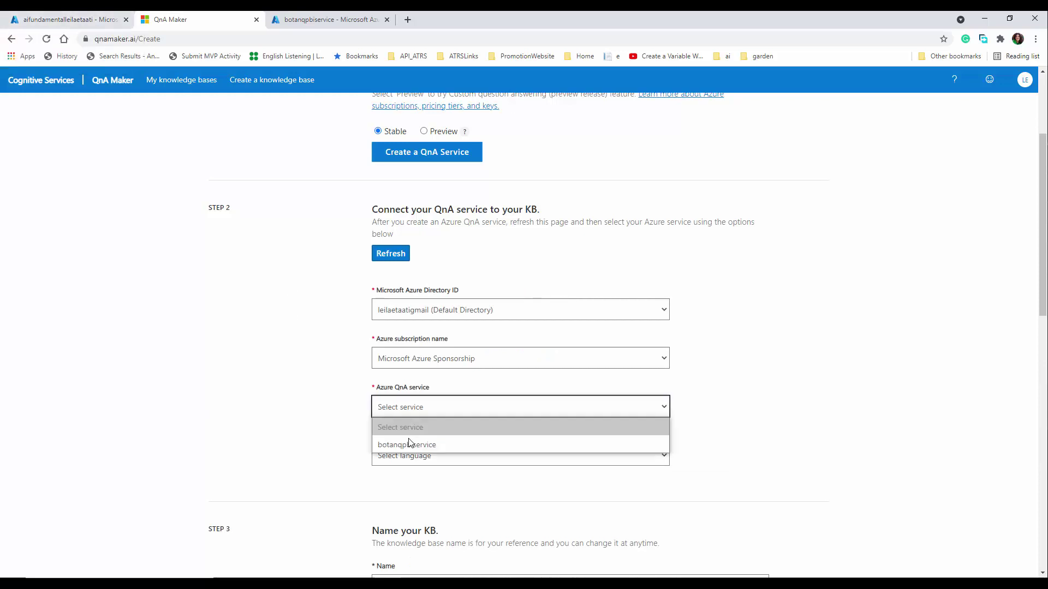
click(409, 443)
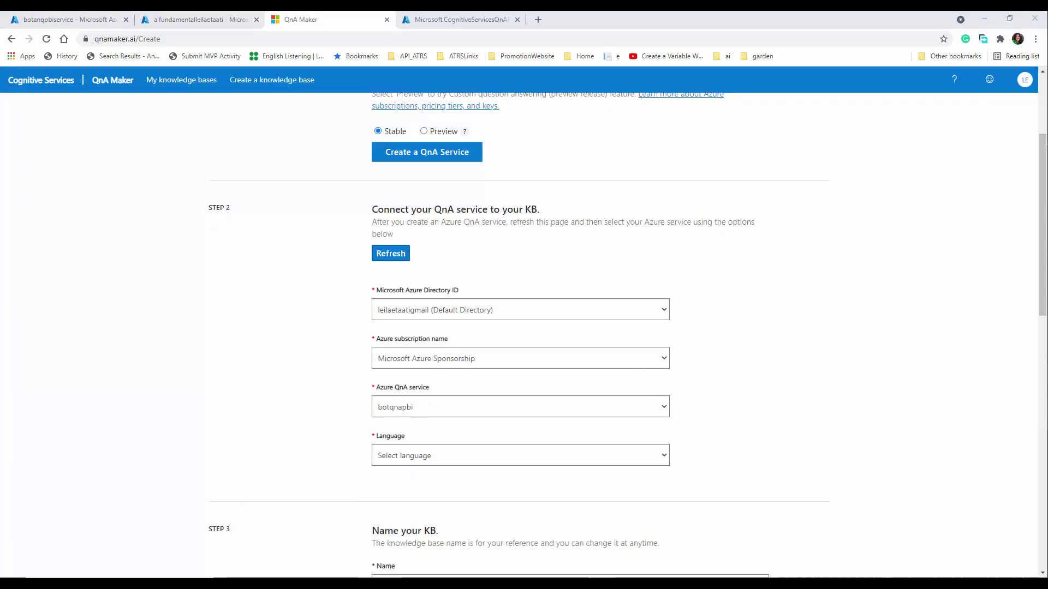
click(442, 459)
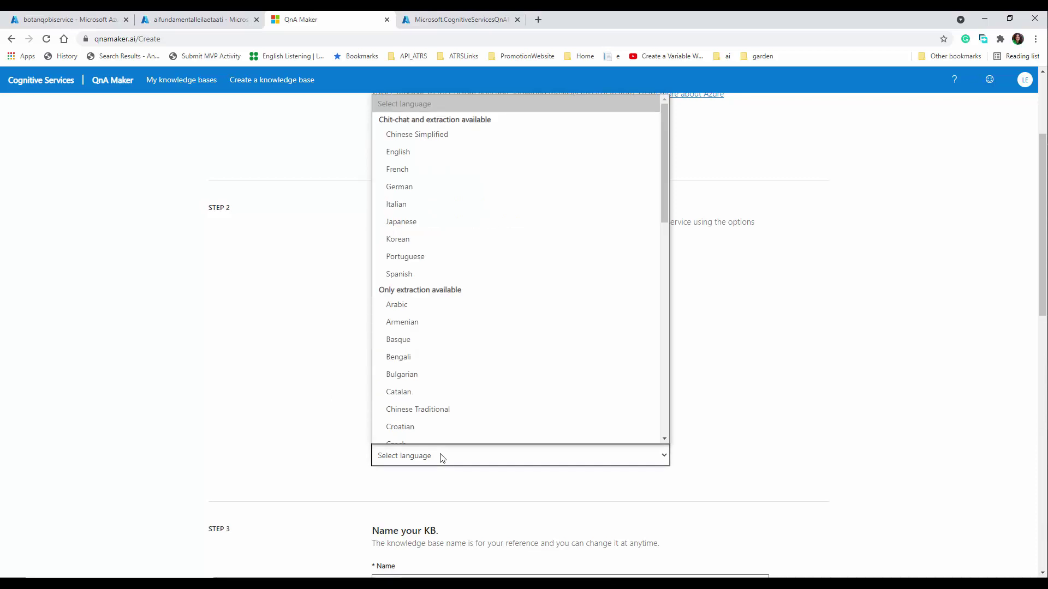
click(364, 429)
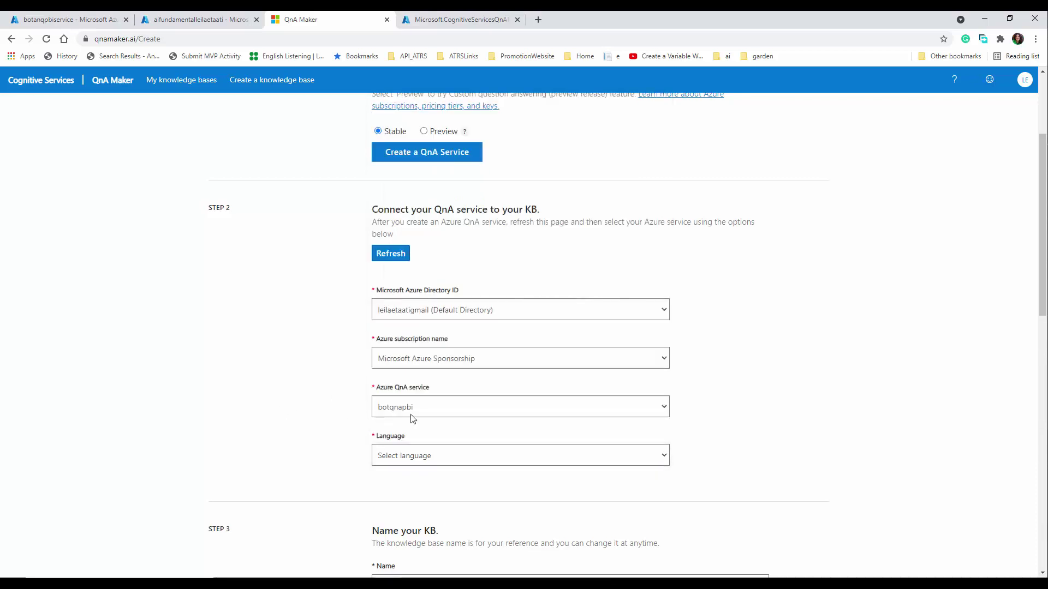
click(418, 459)
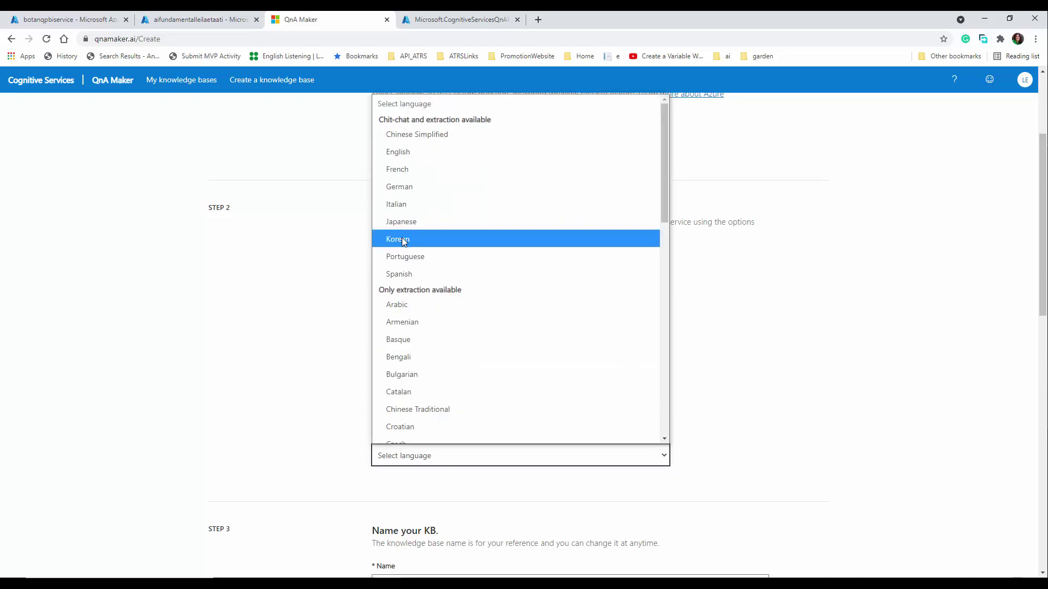
key(e)
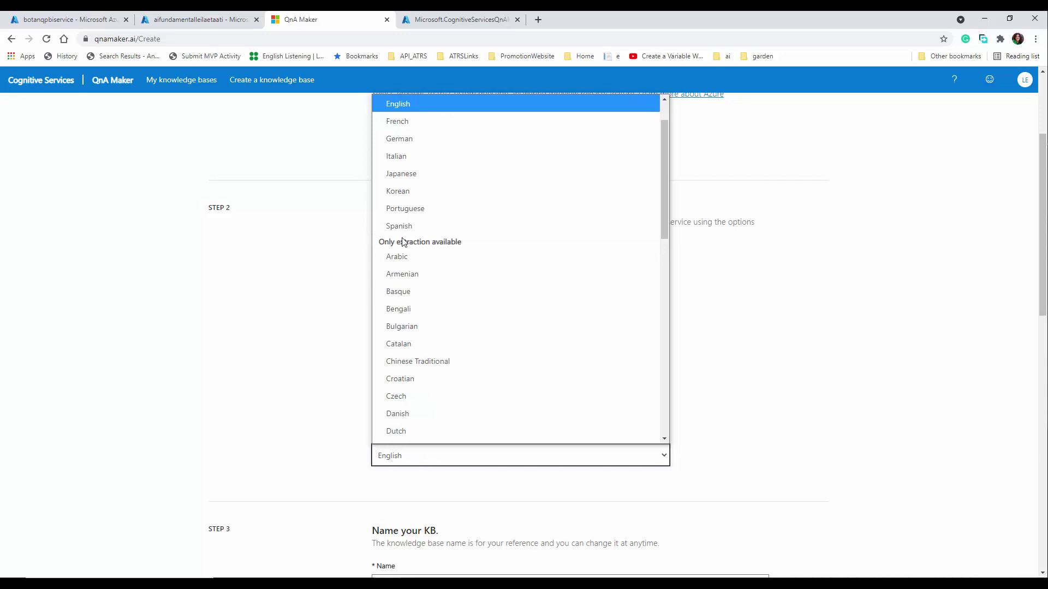
click(428, 105)
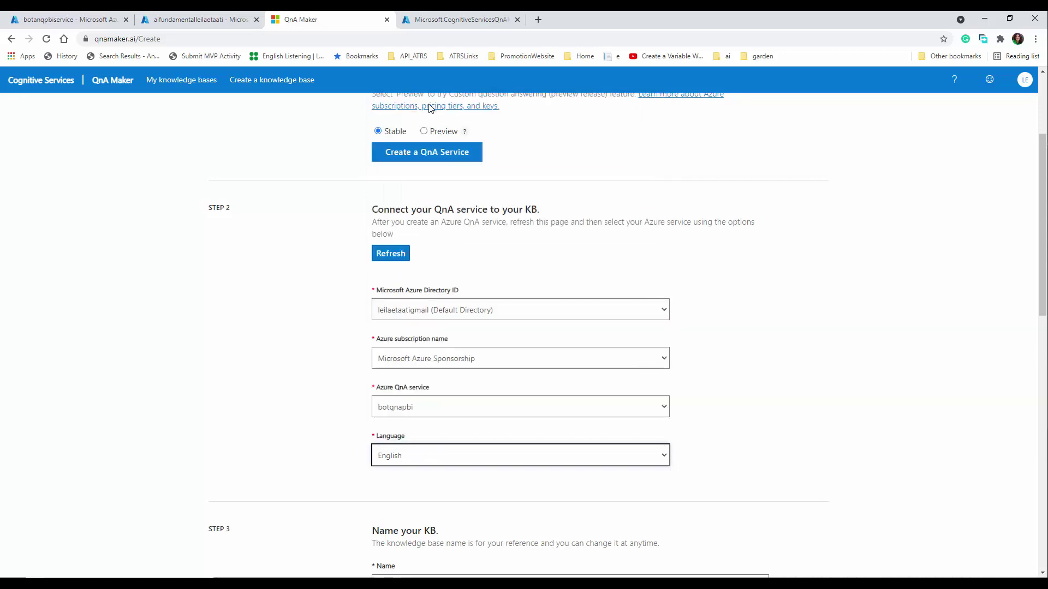
scroll(709, 366, down, 3)
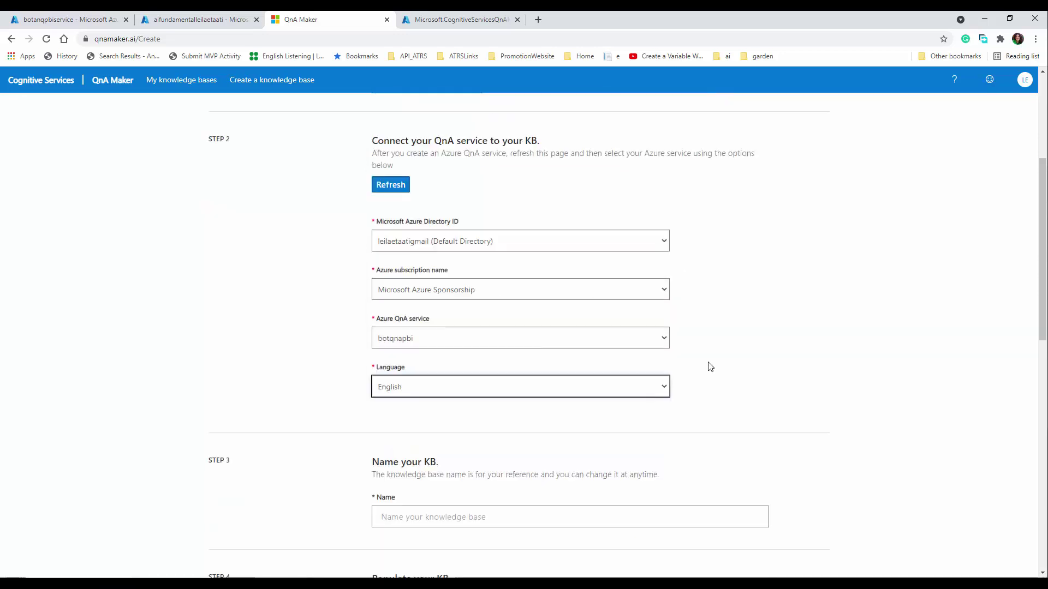
scroll(710, 366, down, 1)
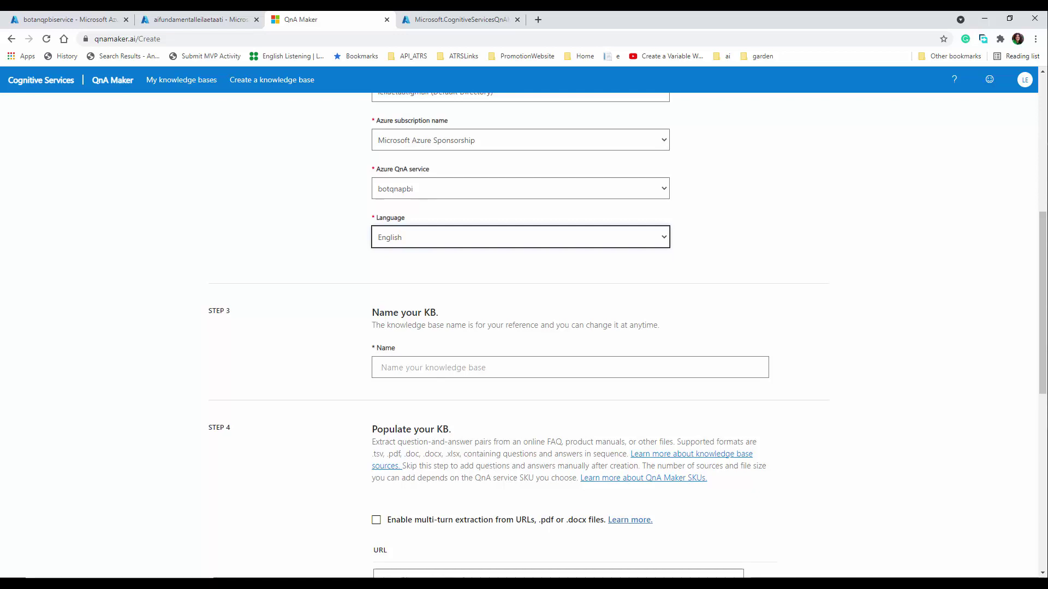
key(alt+Tab)
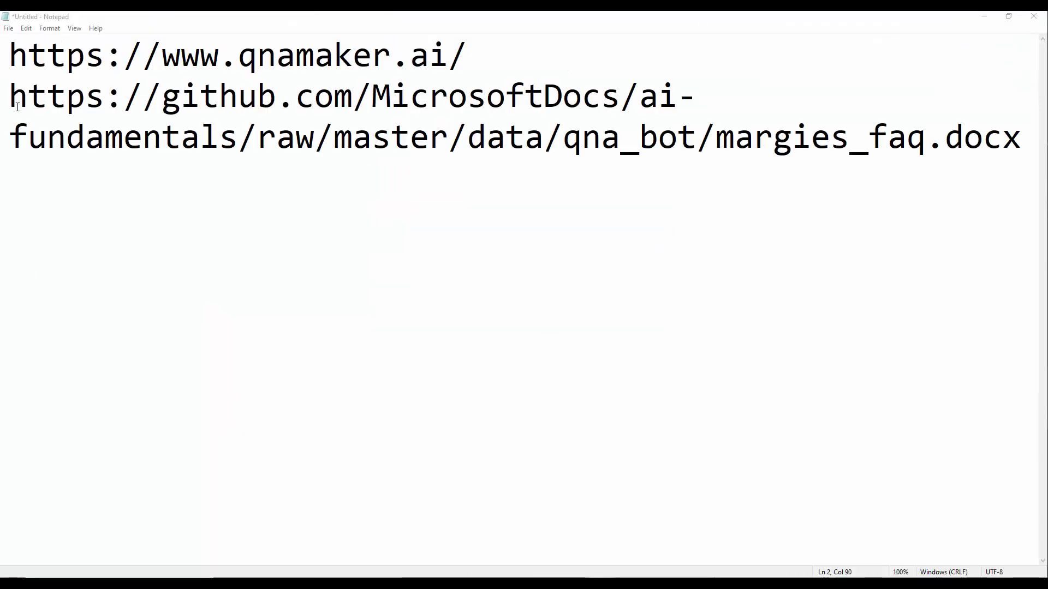
Step: Copy the margies_faq.docx GitHub URL from the Notepad notes
drag(11, 101, 1026, 141)
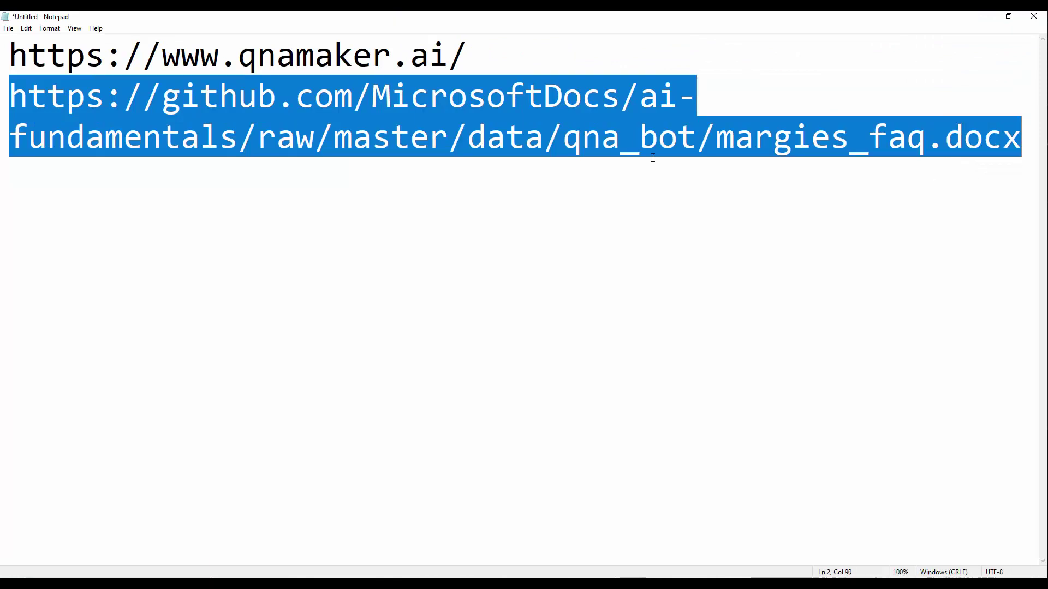
right_click(568, 126)
click(492, 162)
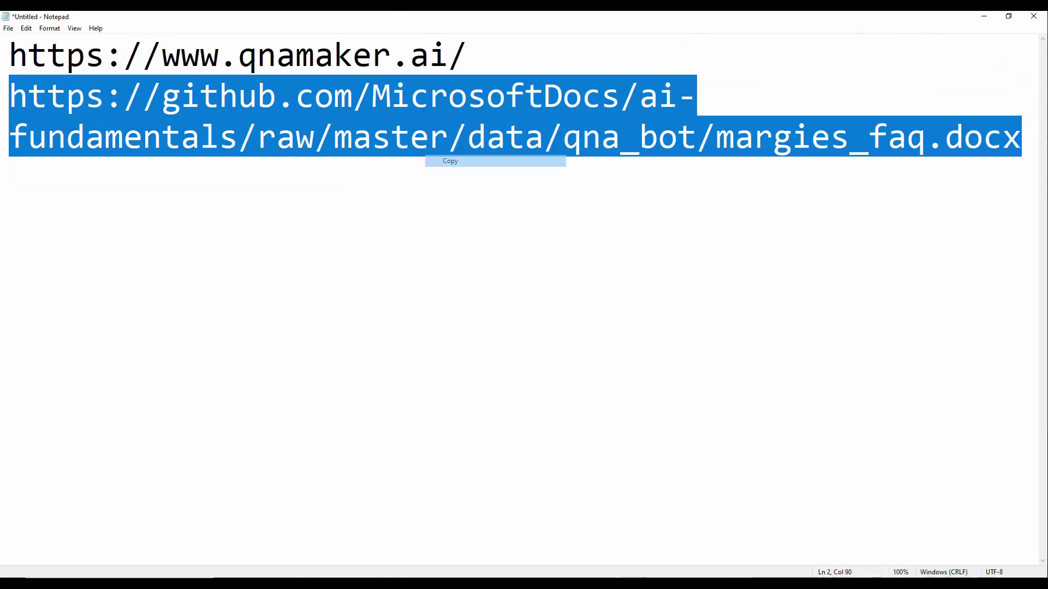
Step: Name the knowledge base 'Travel Agency' in the creation form
click(984, 15)
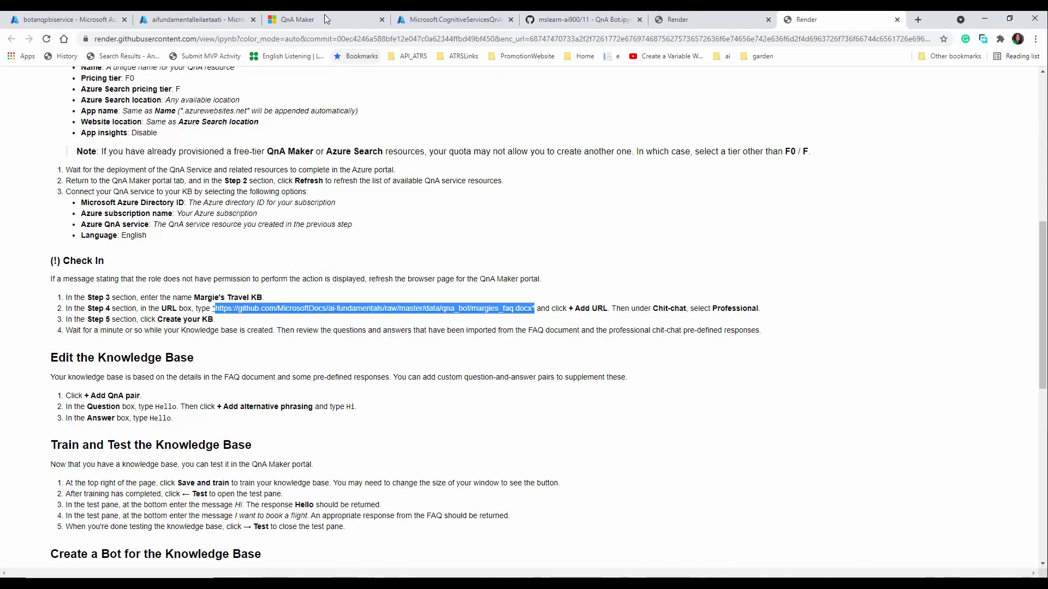
click(324, 16)
click(397, 367)
text(Travel Agency)
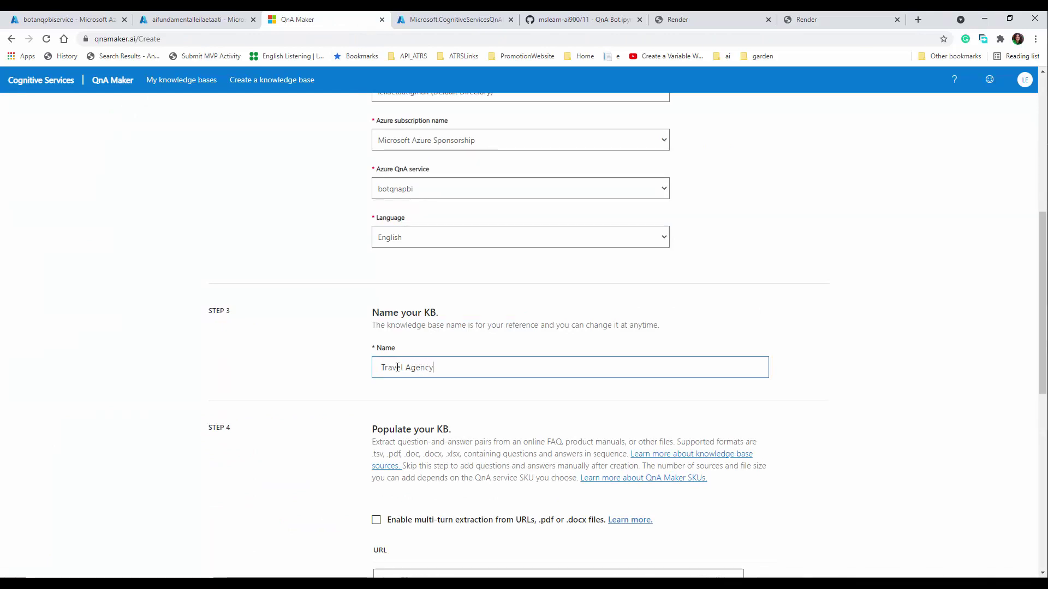
scroll(402, 475, down, 2)
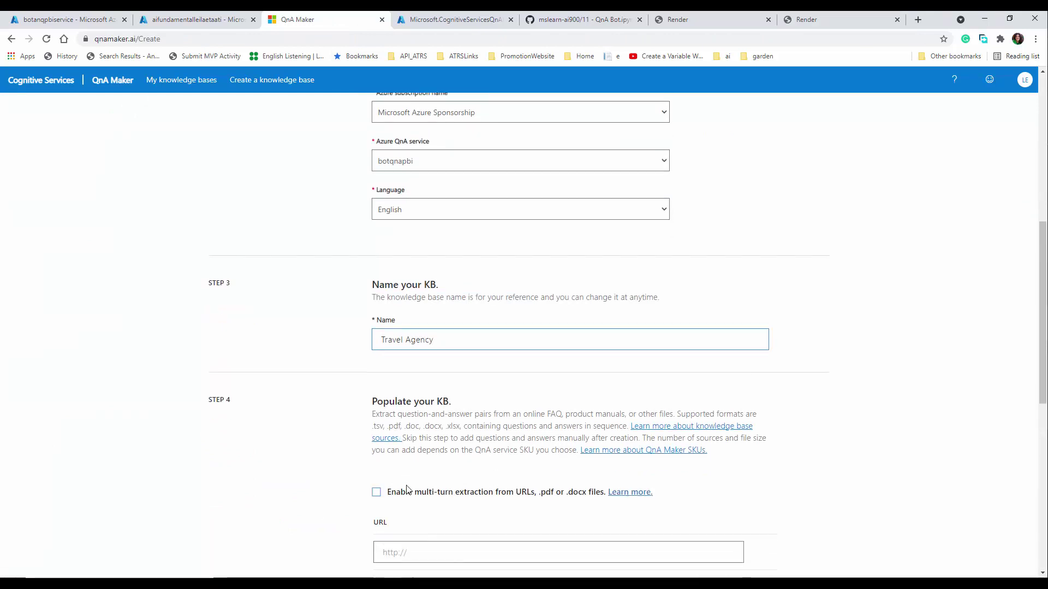
Step: Add the pasted margies_faq.docx GitHub URL as the knowledge base's FAQ source
click(406, 470)
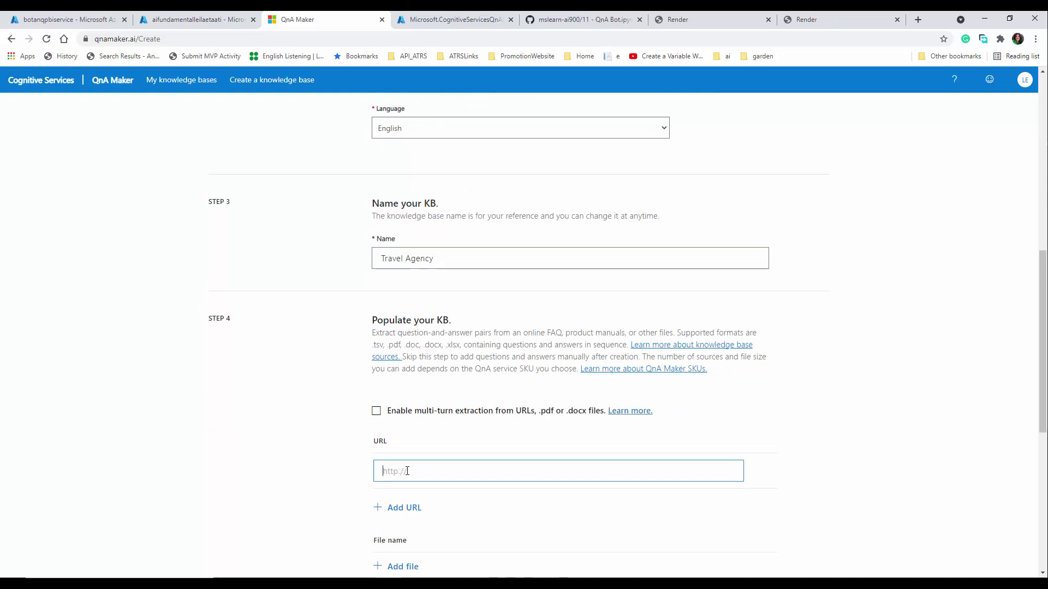
key(ctrl+v)
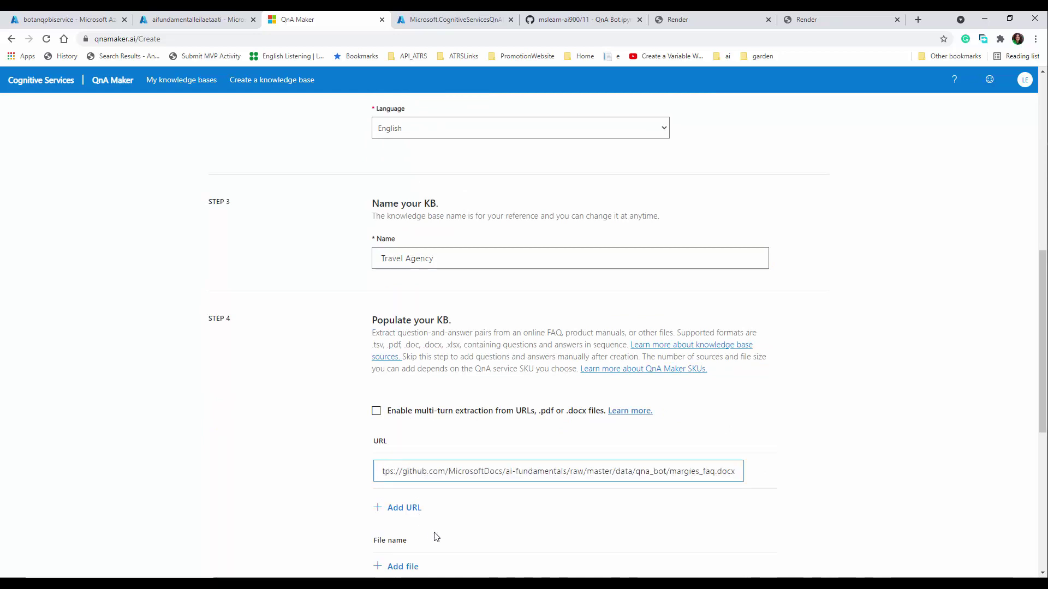
scroll(434, 543, down, 2)
click(407, 404)
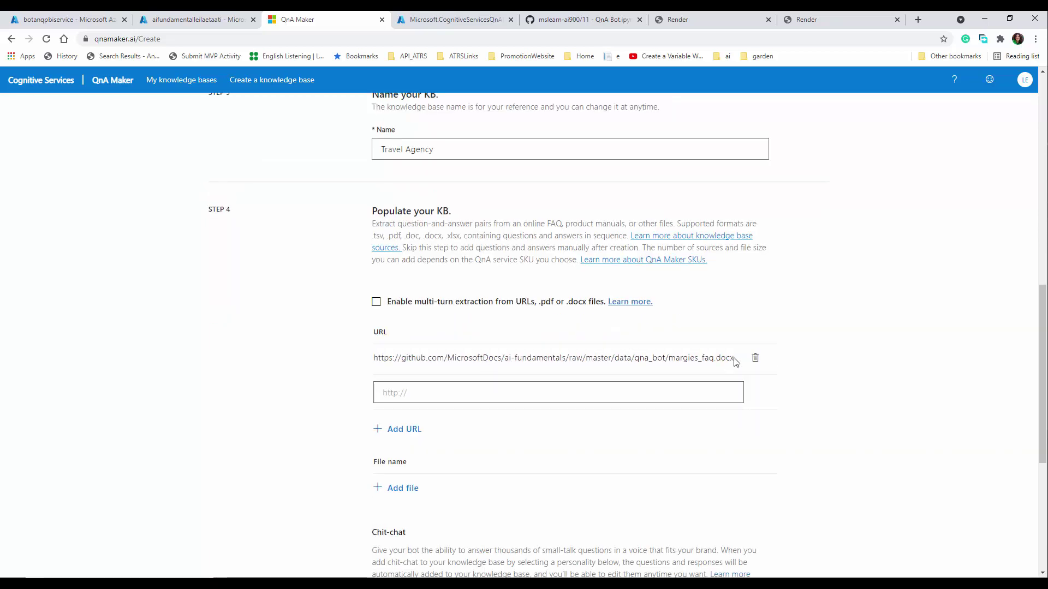
click(755, 360)
click(686, 369)
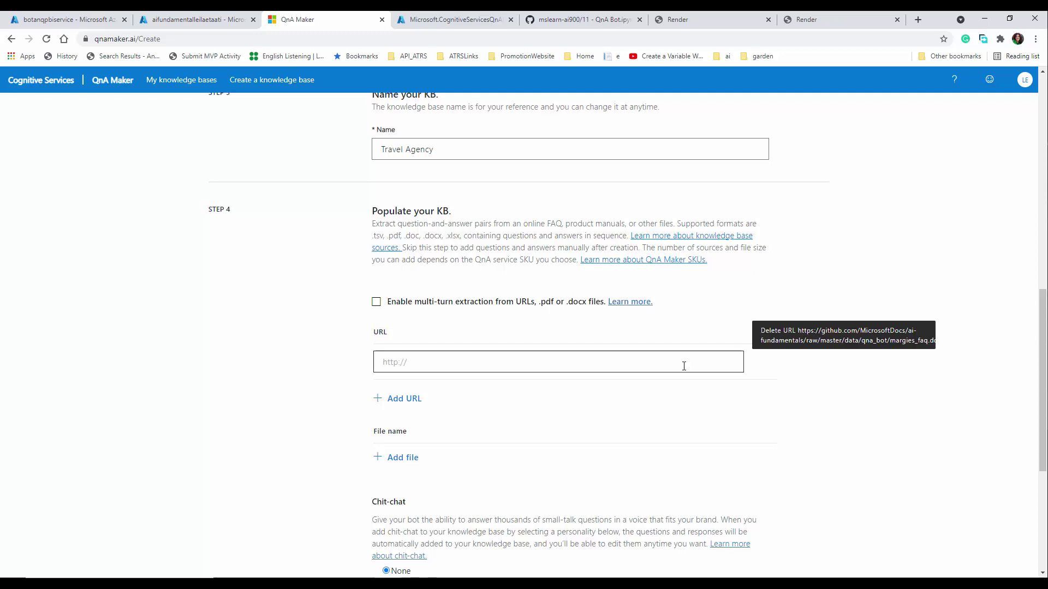
key(ctrl+v)
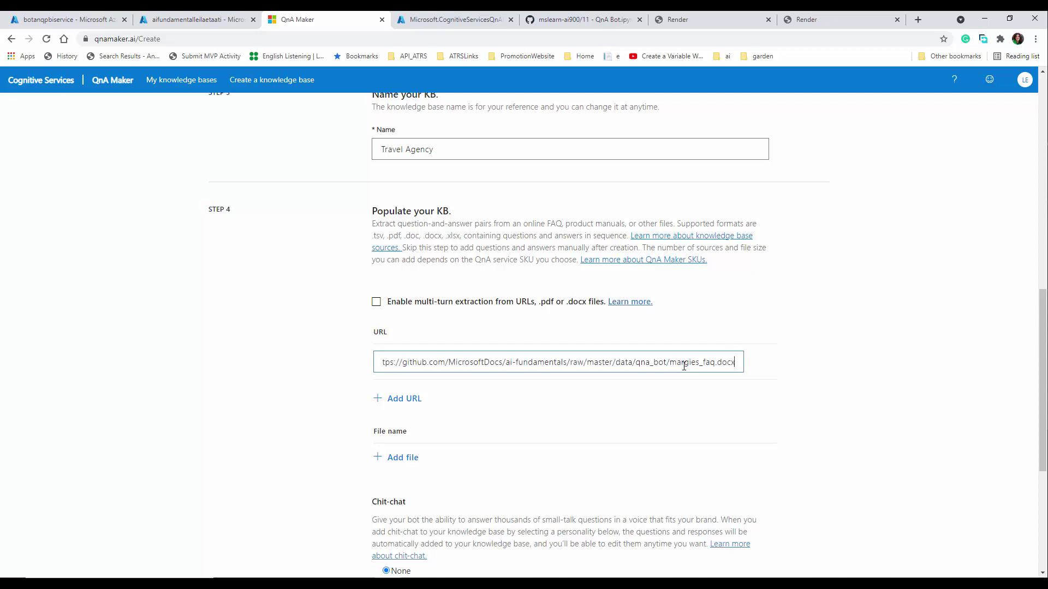
key(Home)
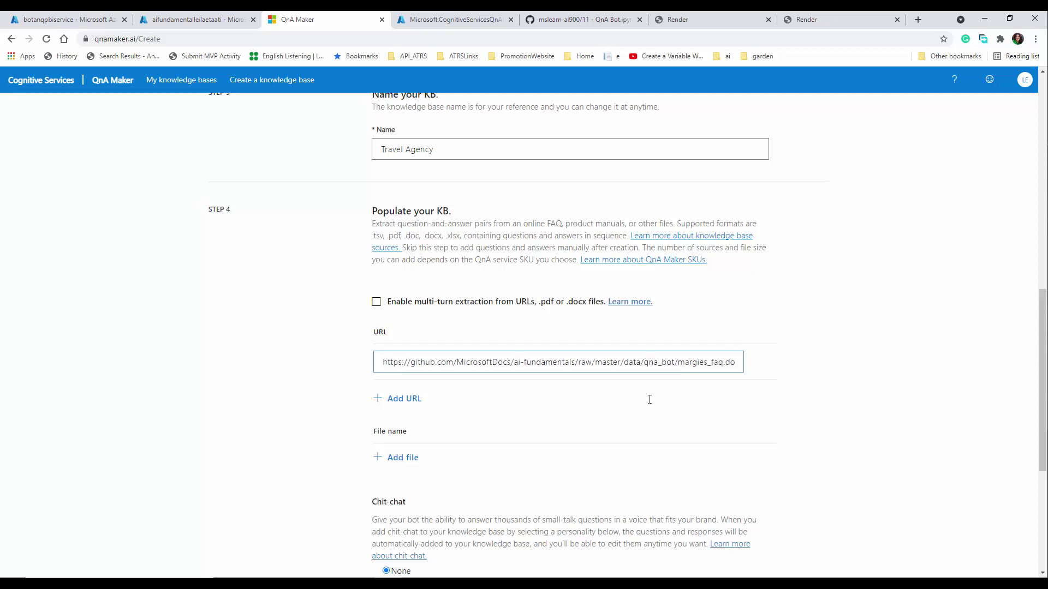
click(391, 399)
scroll(392, 398, down, 4)
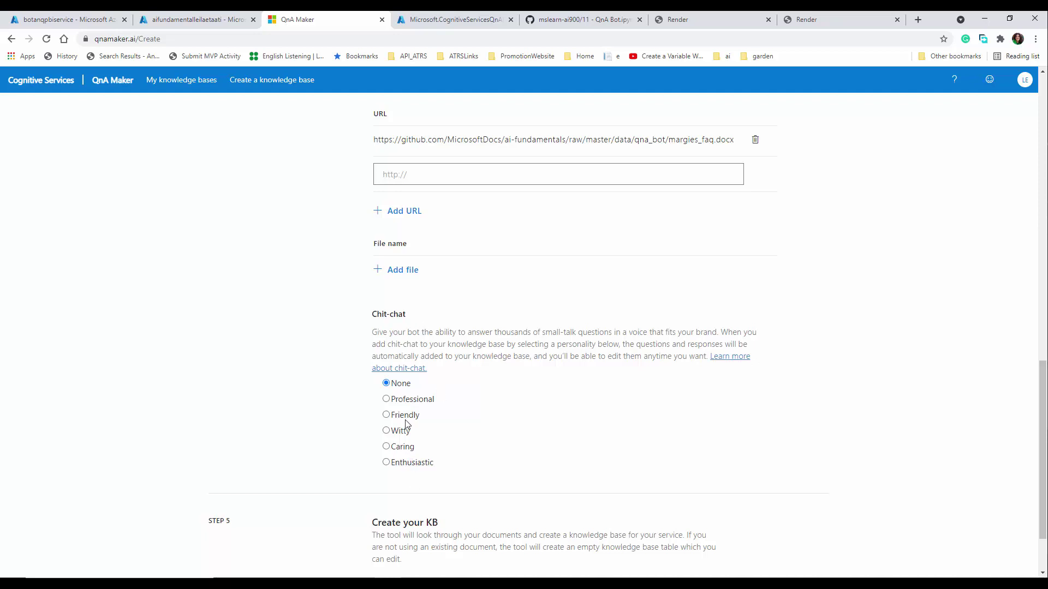
Step: Choose the Professional chit-chat personality and create the Travel Agency knowledge base
click(411, 403)
scroll(474, 480, down, 2)
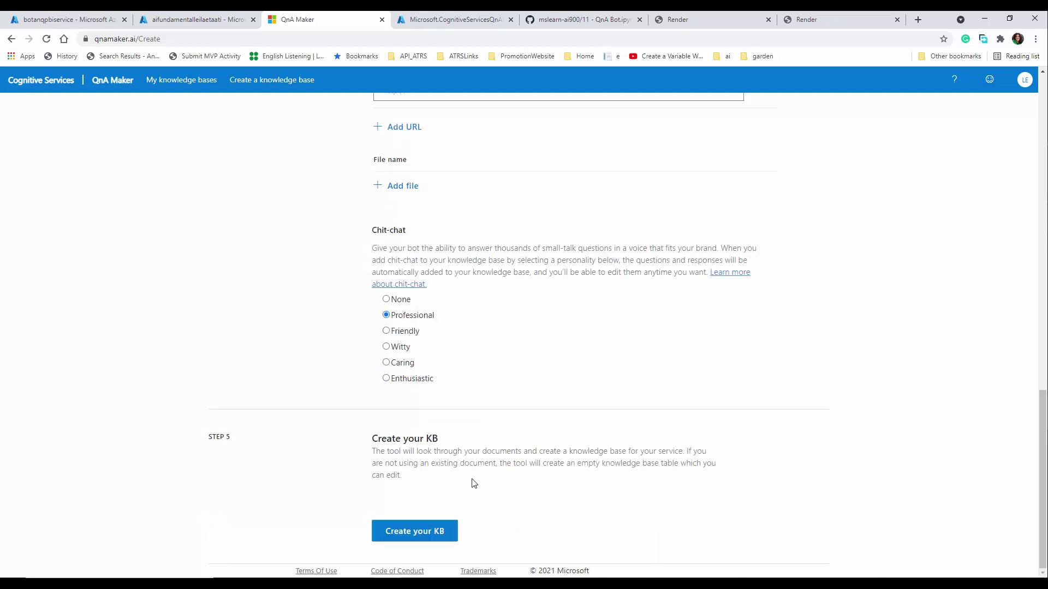
click(399, 533)
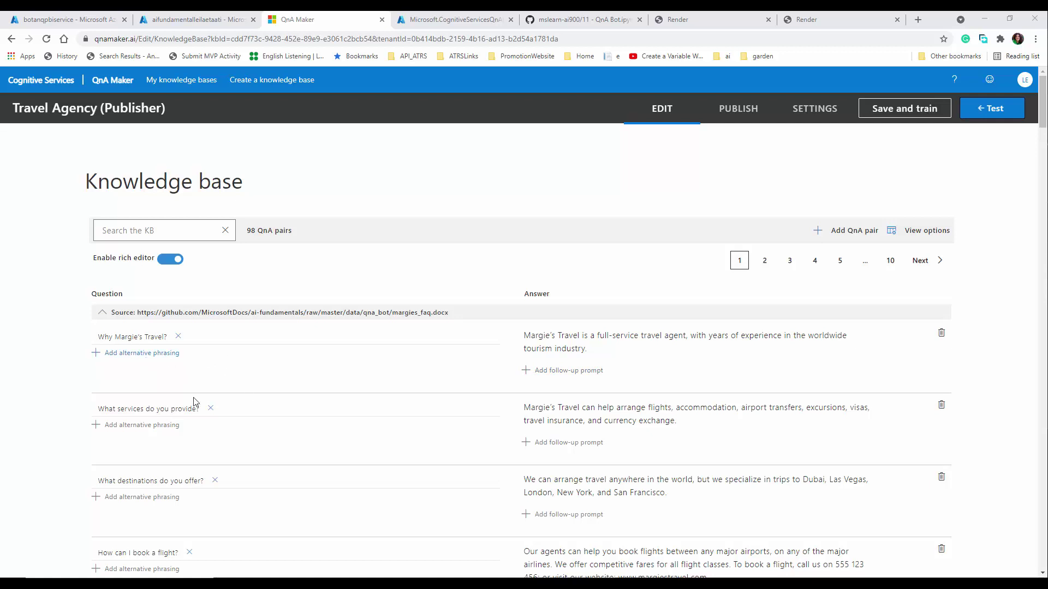
Step: Give 'What are your office hours?' the alternative phrasing 'What time you are open?'
scroll(171, 510, down, 2)
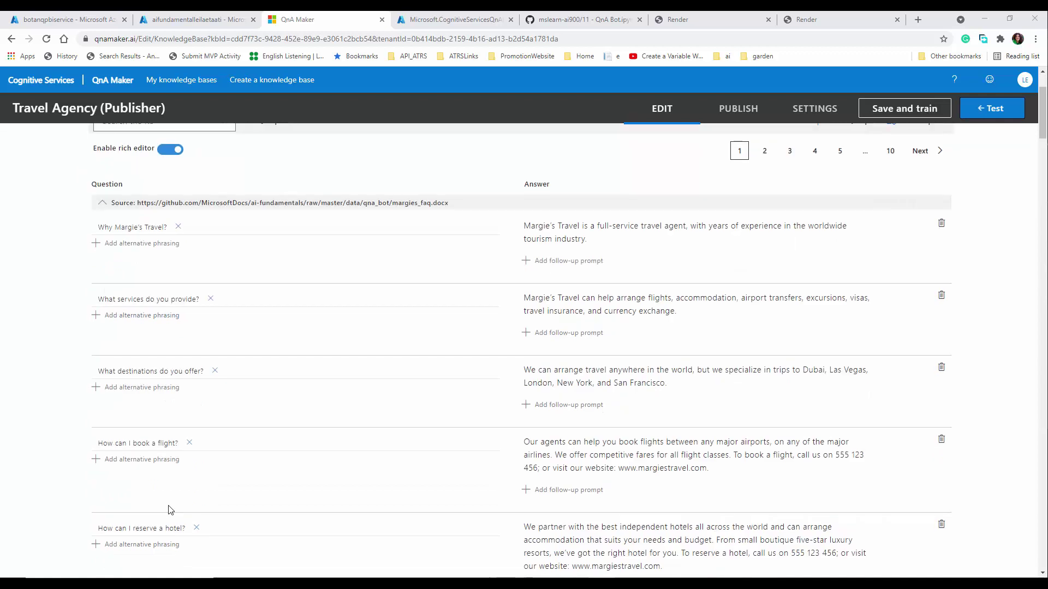
scroll(171, 510, down, 2)
scroll(171, 510, down, 3)
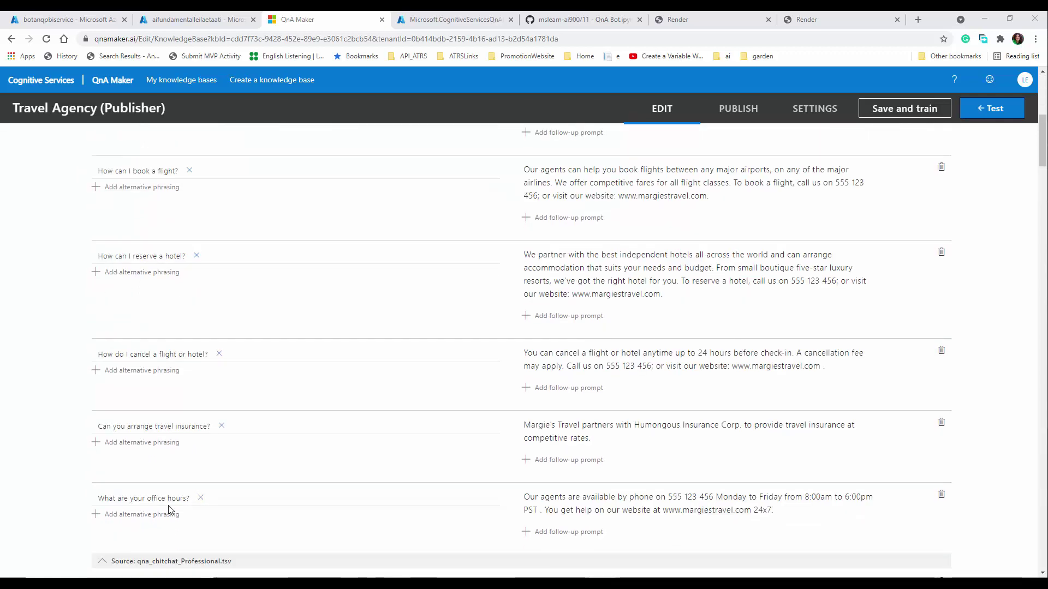
scroll(170, 510, down, 3)
click(170, 351)
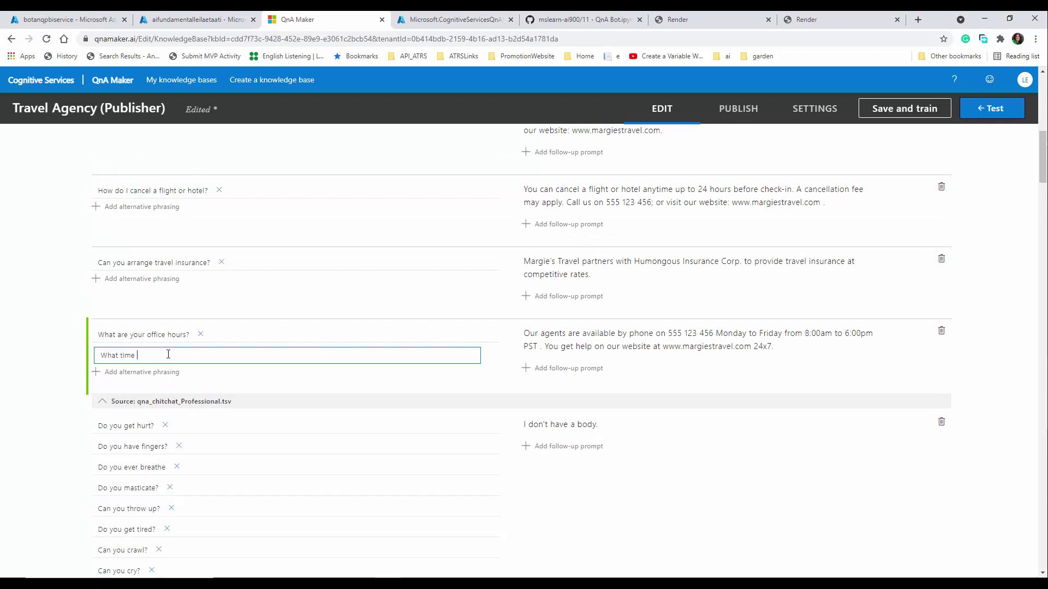
text(What time you)
key(BackSpace)
text(open)
text(you)
key(Return)
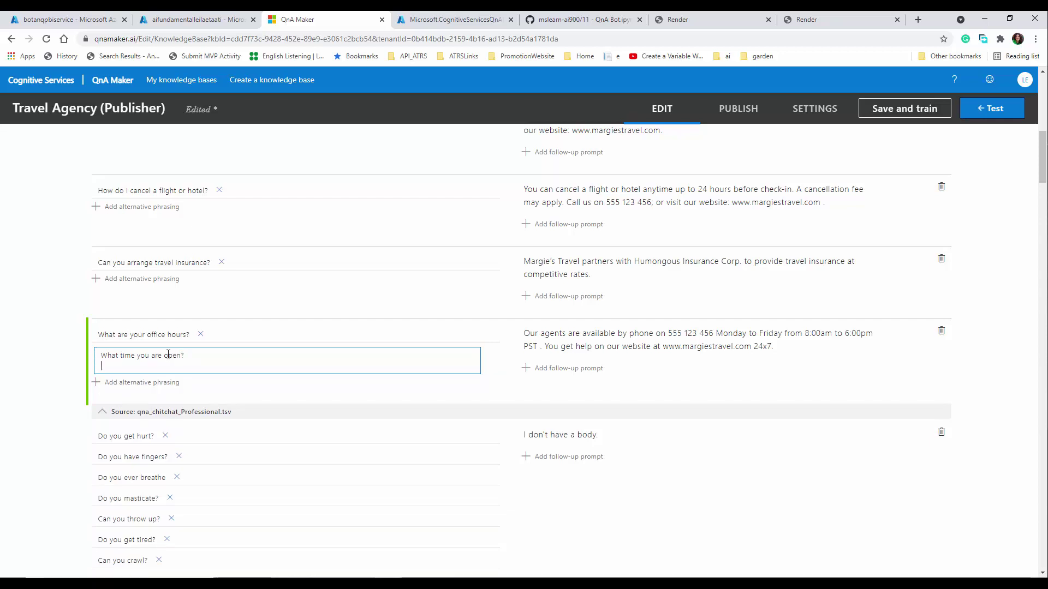
key(BackSpace)
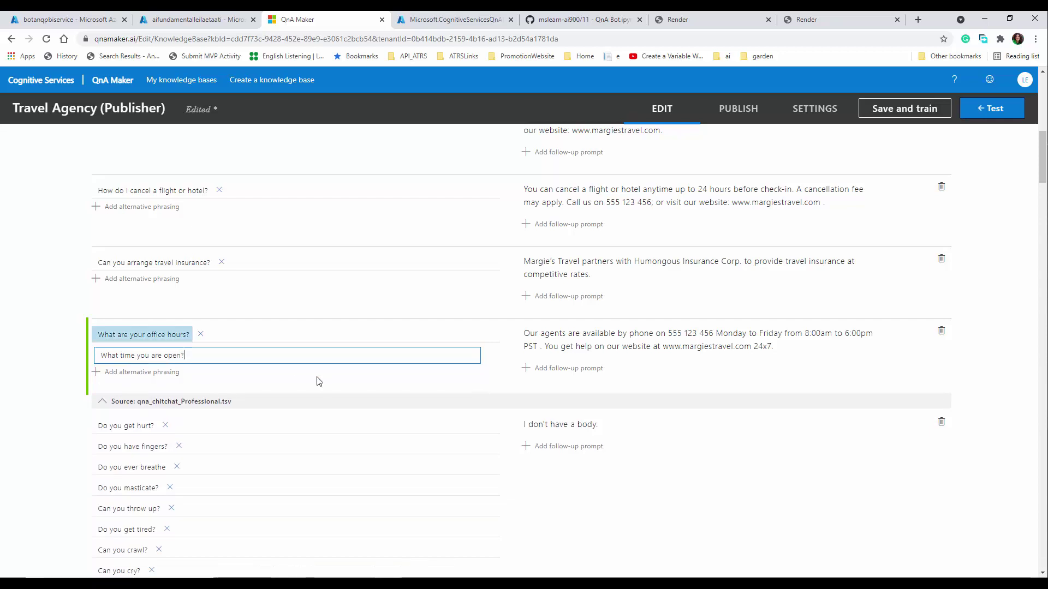
click(319, 381)
scroll(319, 381, up, 10)
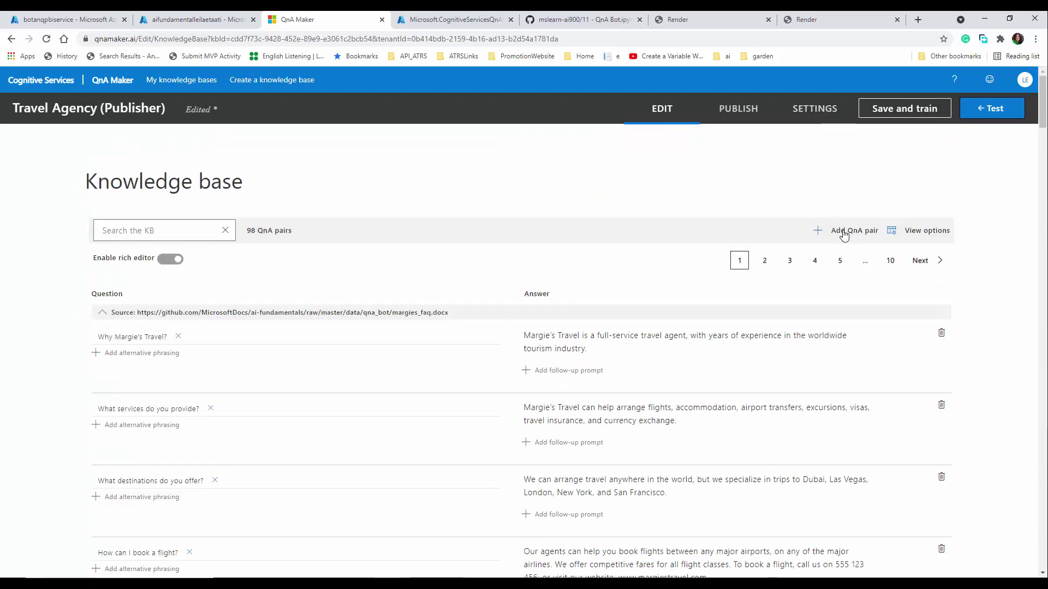
Step: Add a QnA pair with questions Hi, Hey and Morning, answered with 'Hello'
click(852, 236)
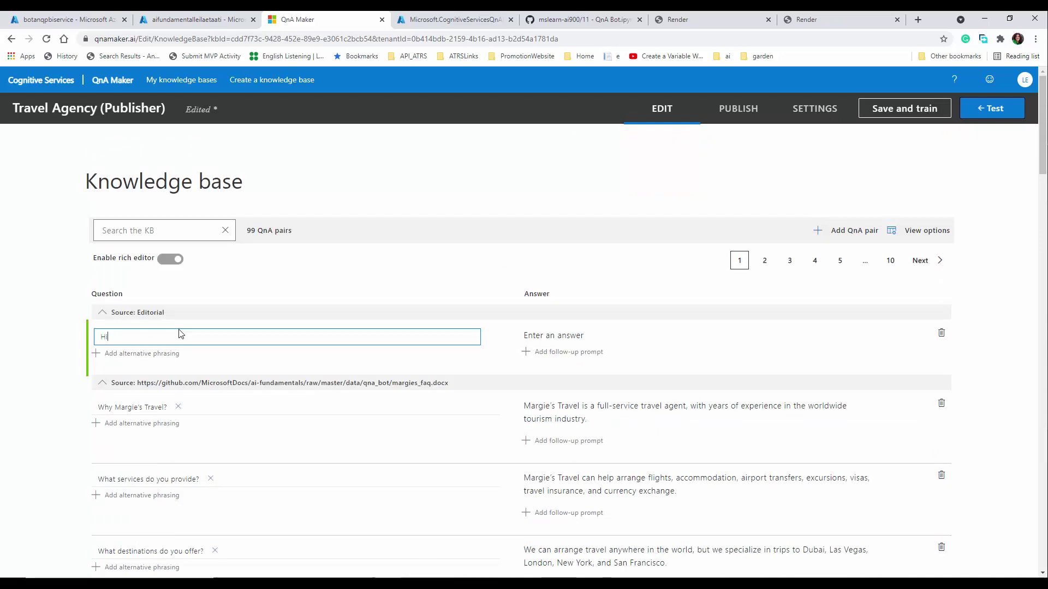
click(164, 355)
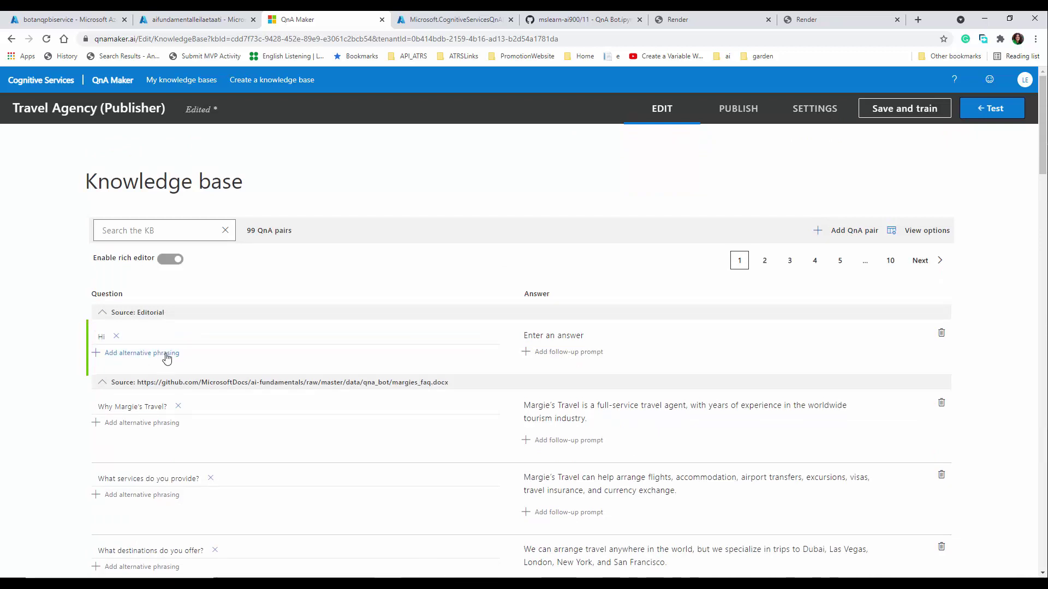
text(Hey)
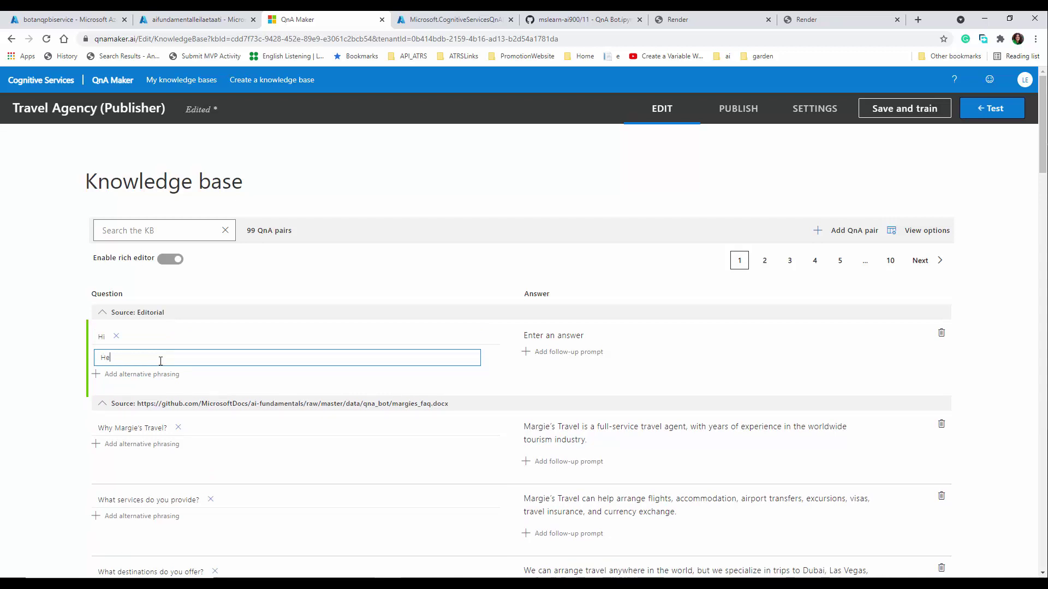
click(164, 374)
text(Morning)
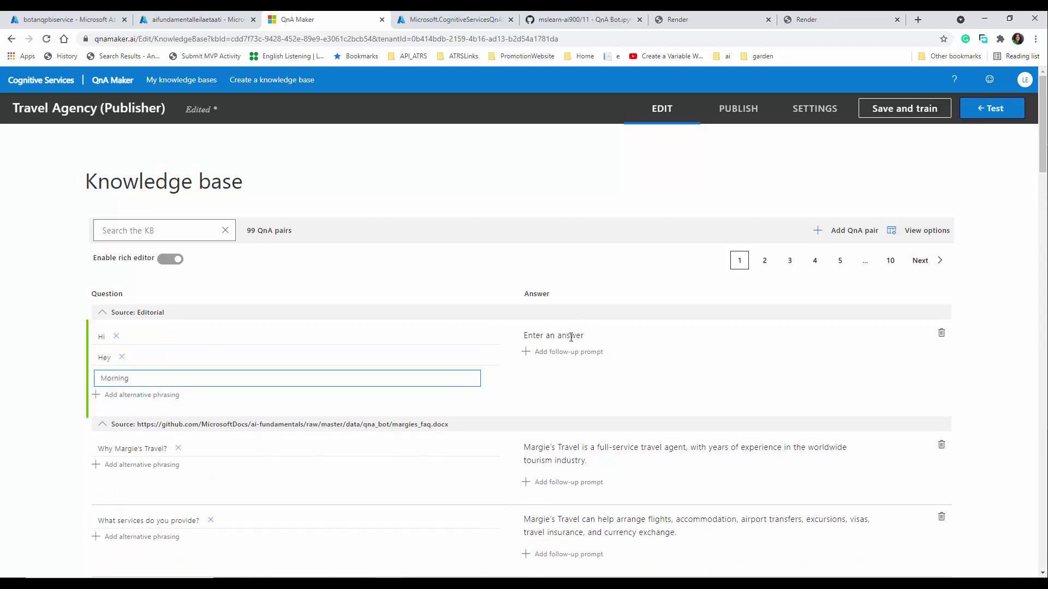
click(575, 367)
text(Hello)
click(594, 392)
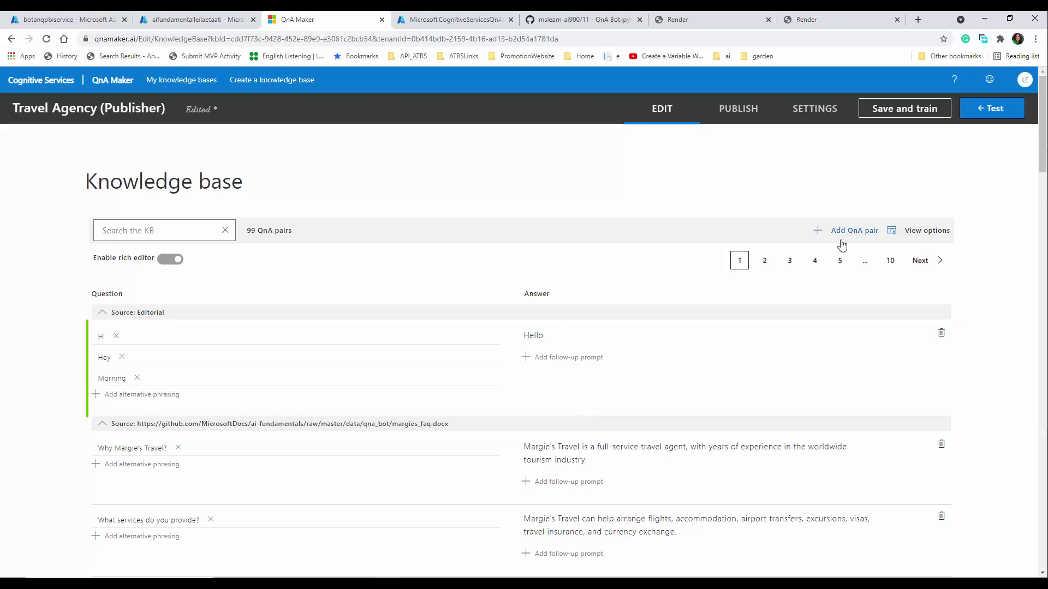
click(926, 116)
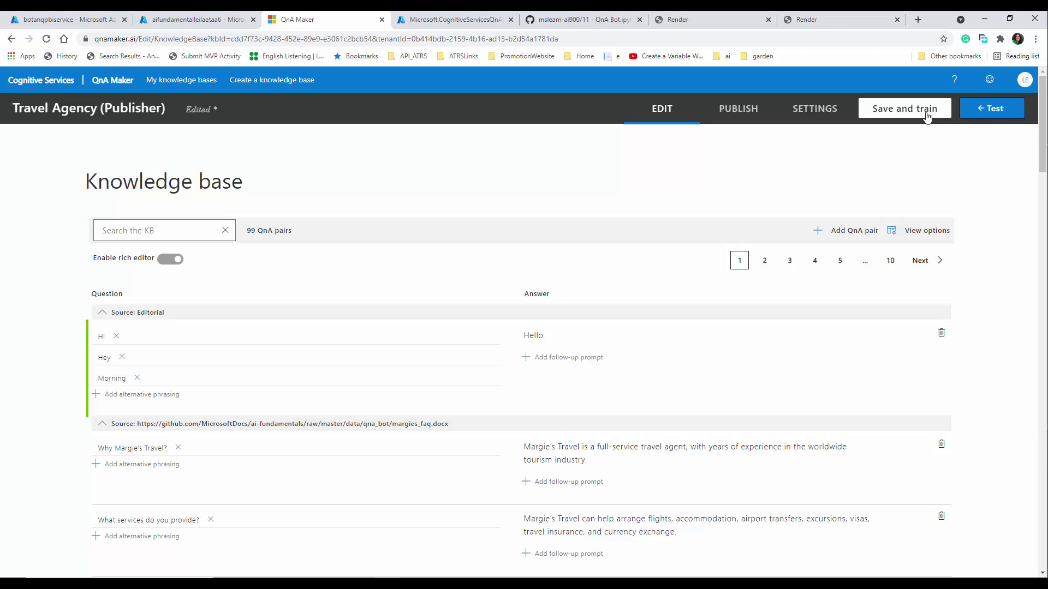
Step: Save and train the knowledge base, then confirm it answers test messages 'hello' and 'accommodation'
click(925, 116)
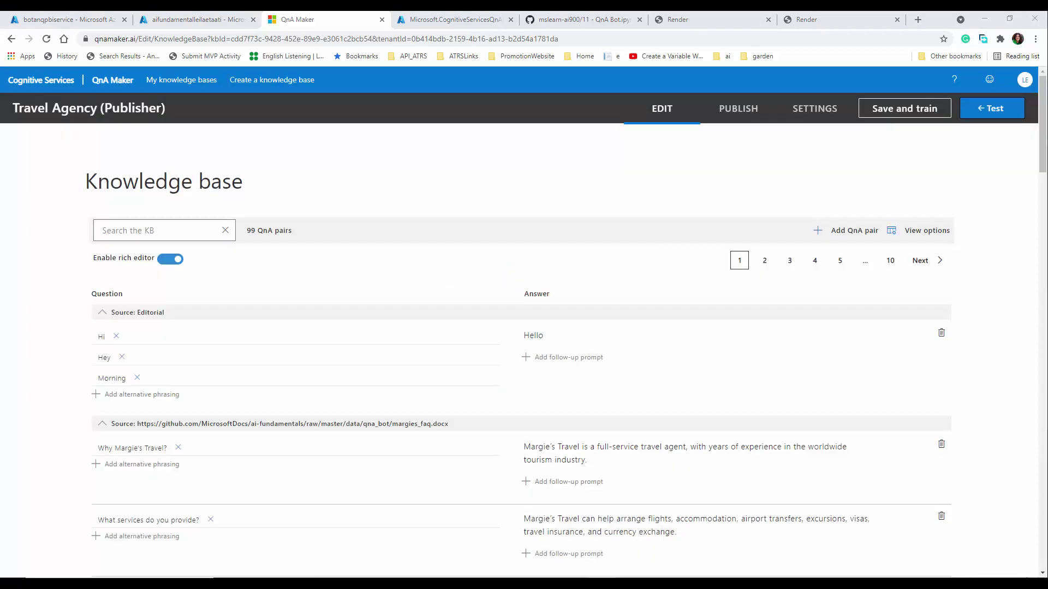
click(992, 116)
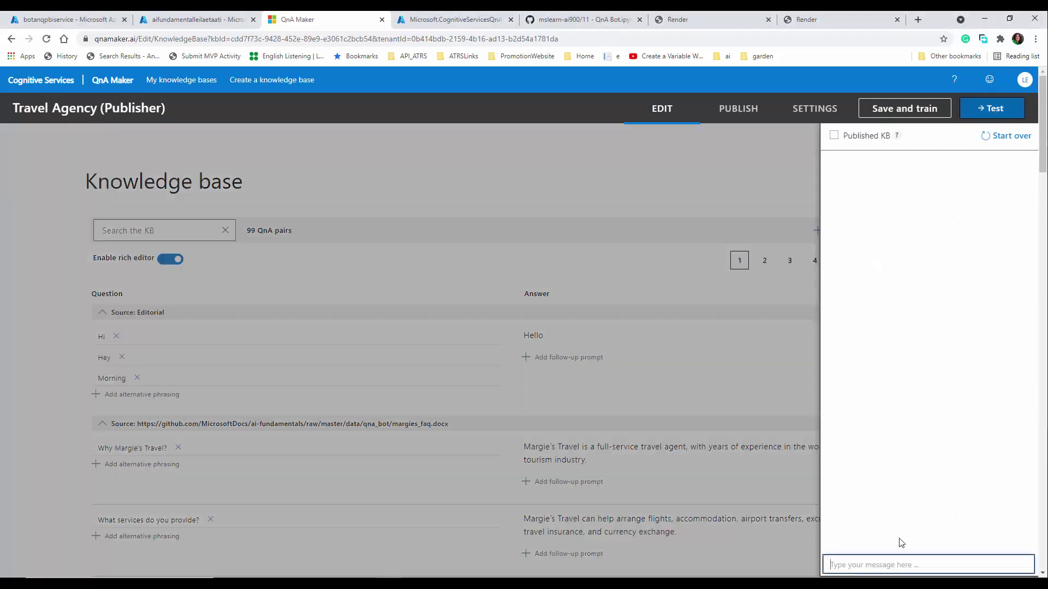
text(hello)
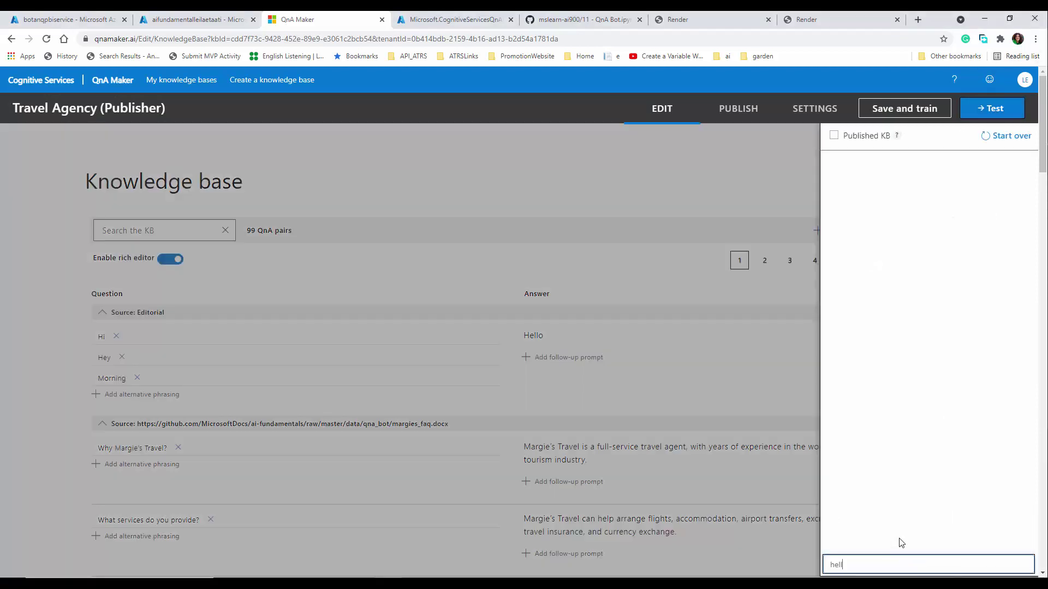
key(Return)
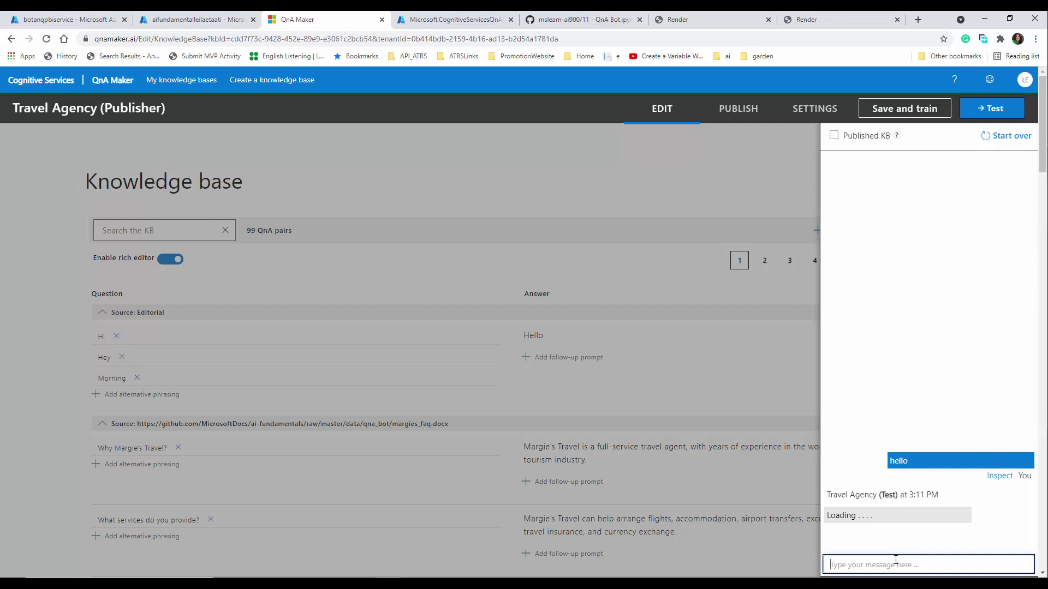
text(accommodatio)
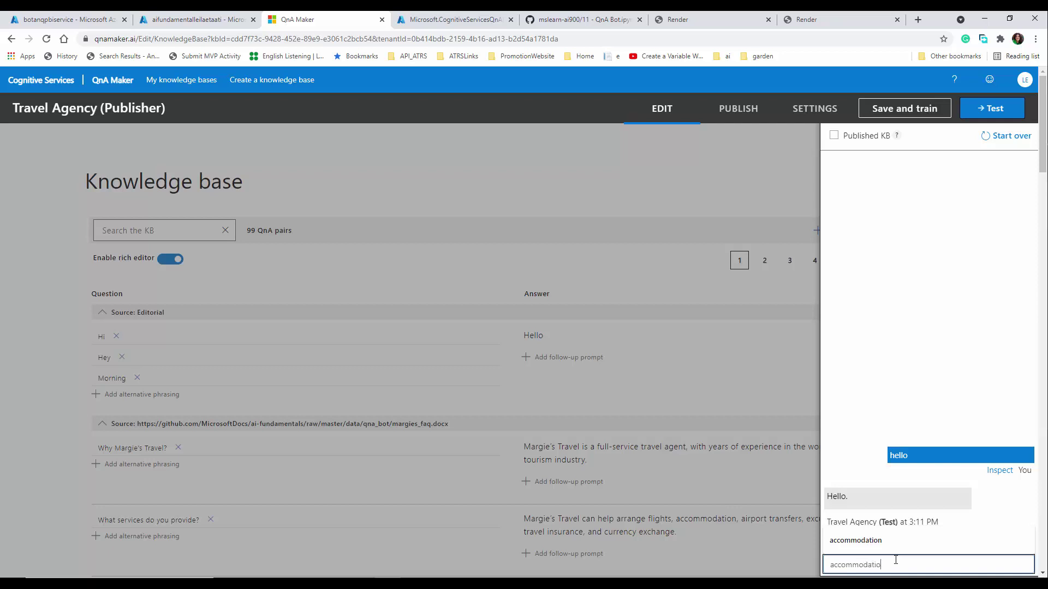
text(n)
key(Return)
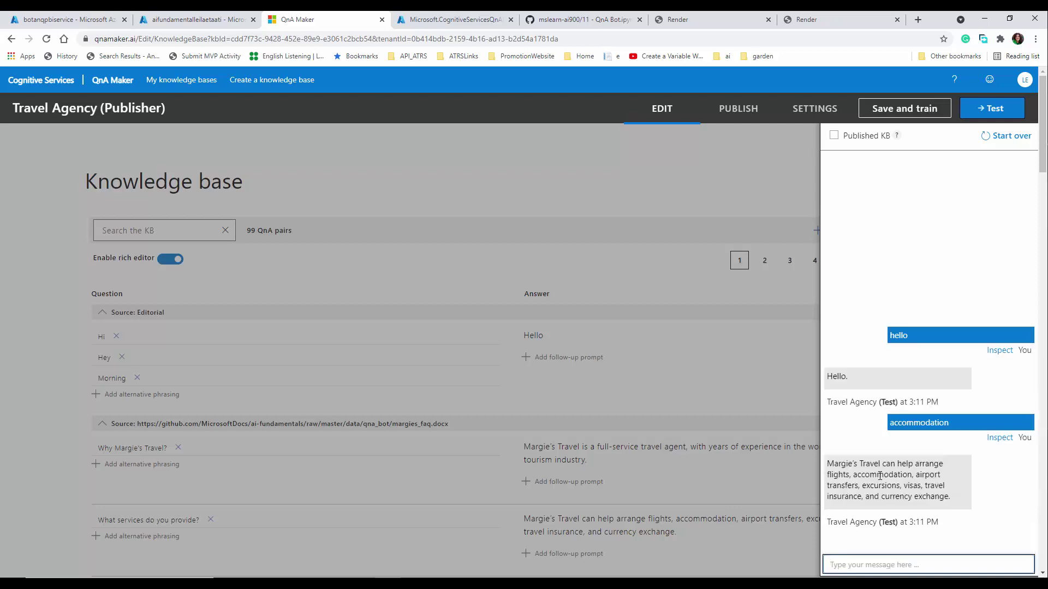
click(1005, 115)
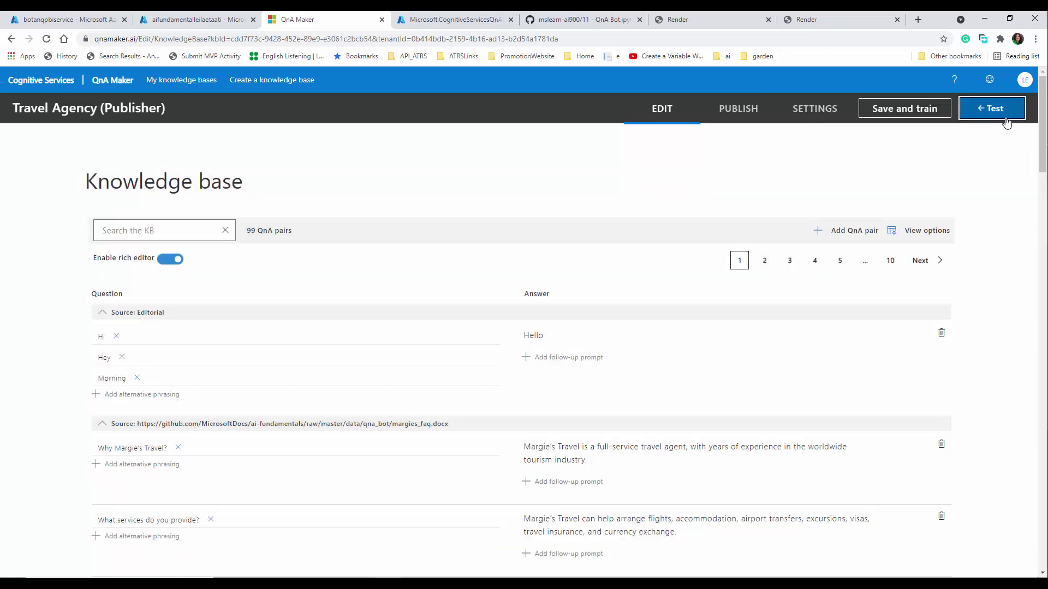
Step: Publish the Travel Agency knowledge base to production from the PUBLISH page
click(738, 110)
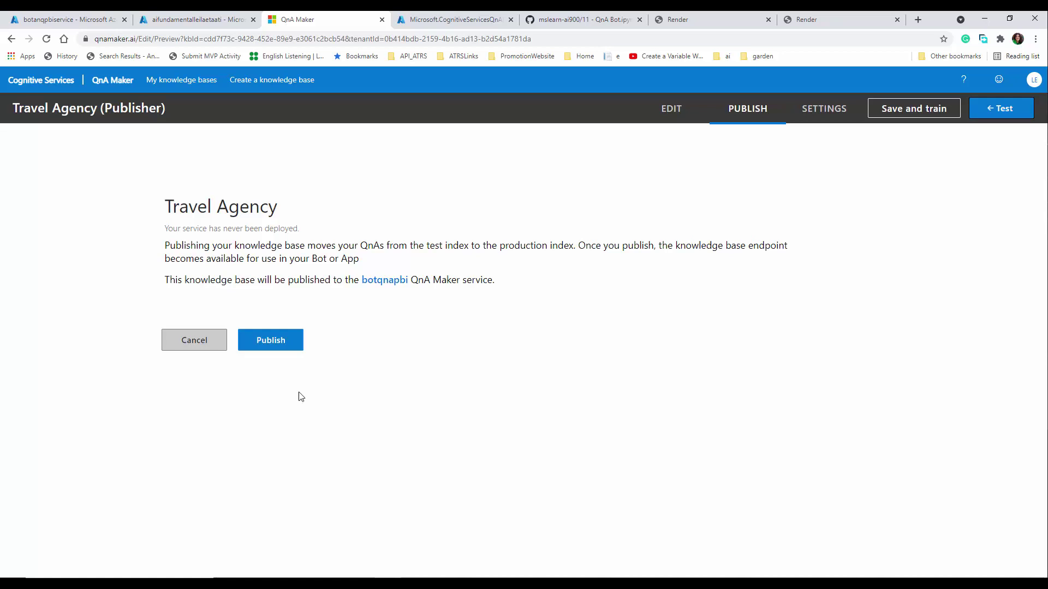
click(293, 346)
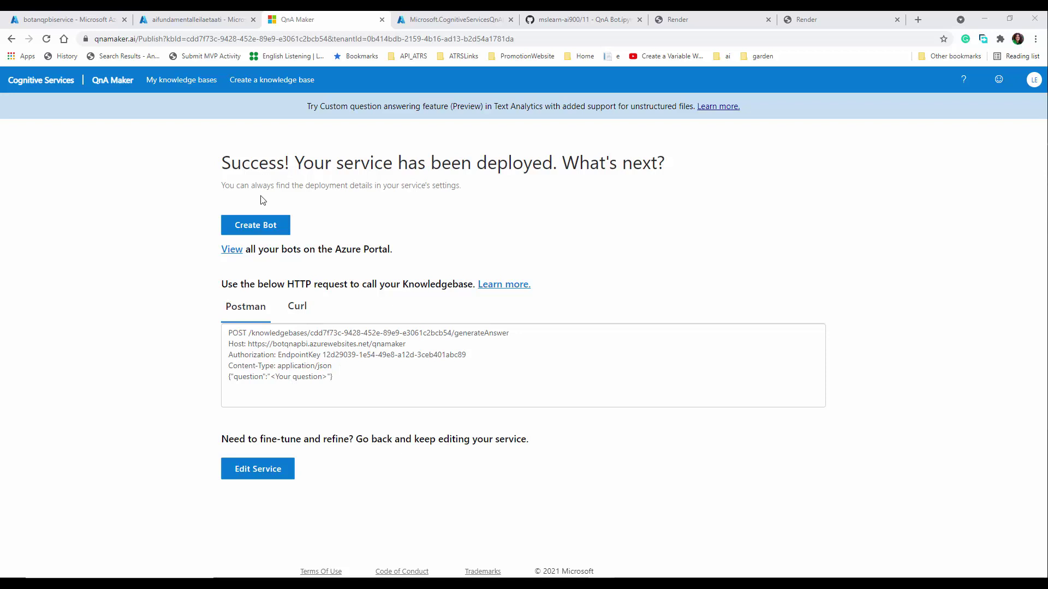
Step: Start a Web App Bot with F0 pricing, app name botfrmpbiservice, and Application Insights off
click(263, 229)
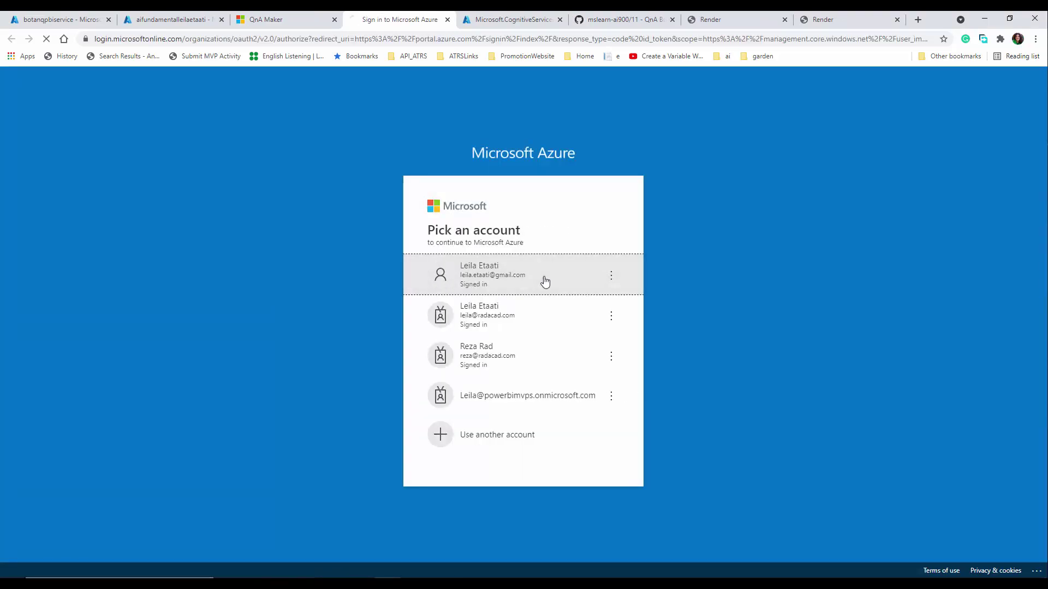
click(544, 281)
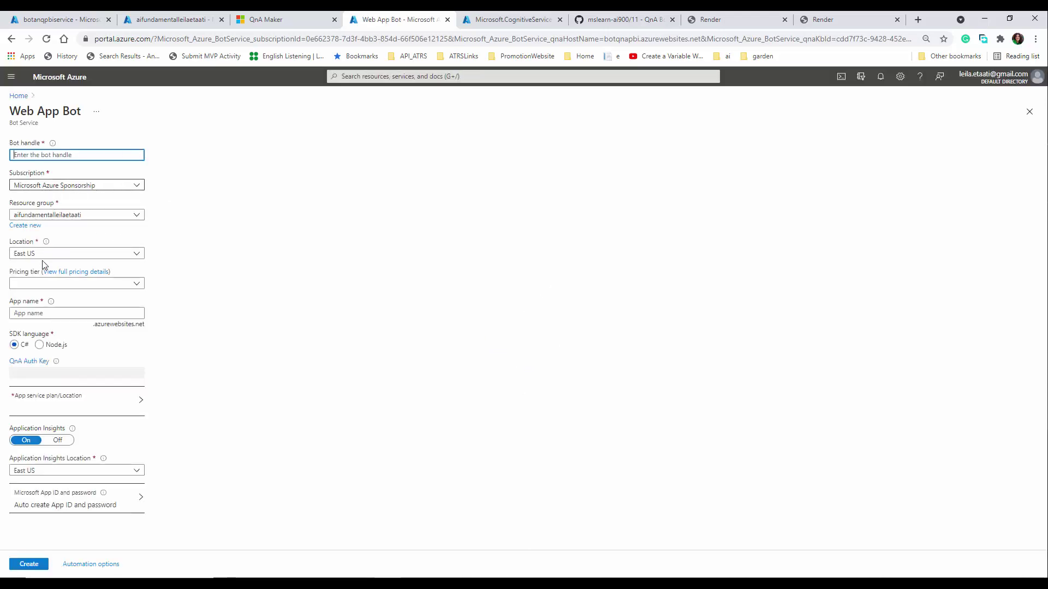
click(40, 287)
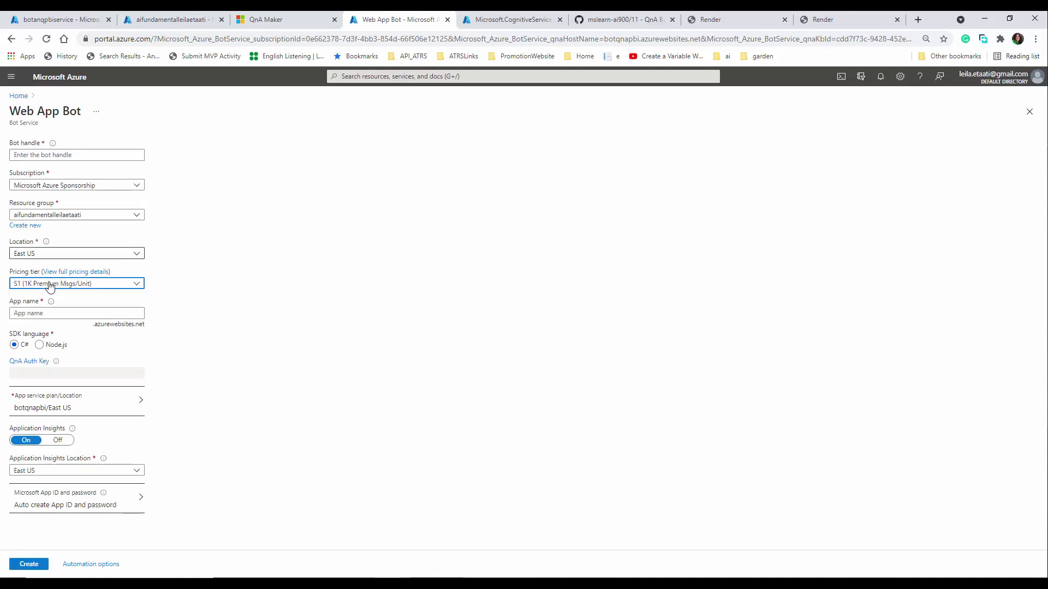
click(59, 288)
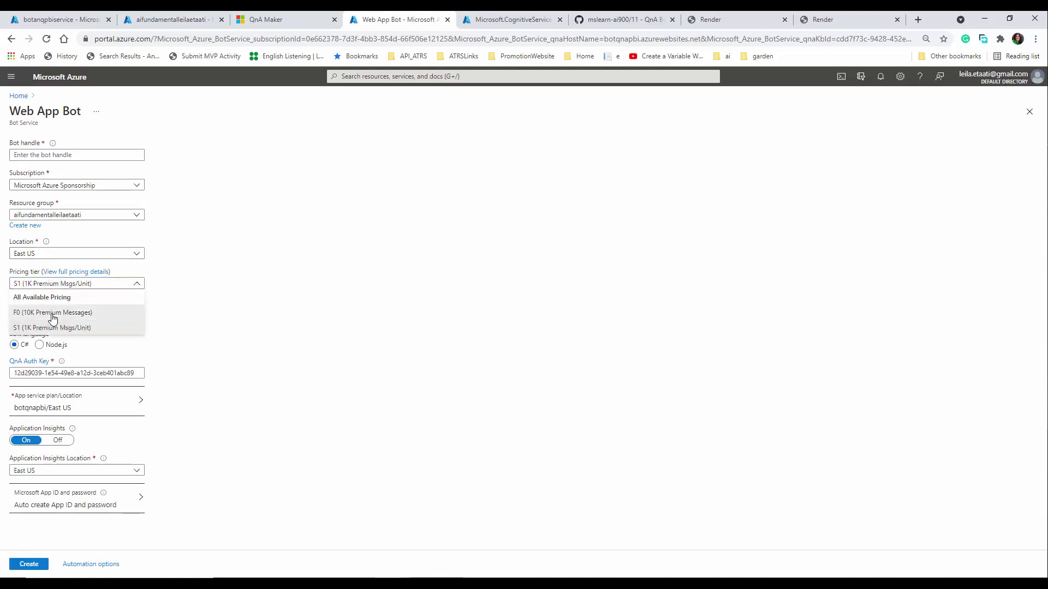
click(47, 313)
click(47, 314)
text(botfr)
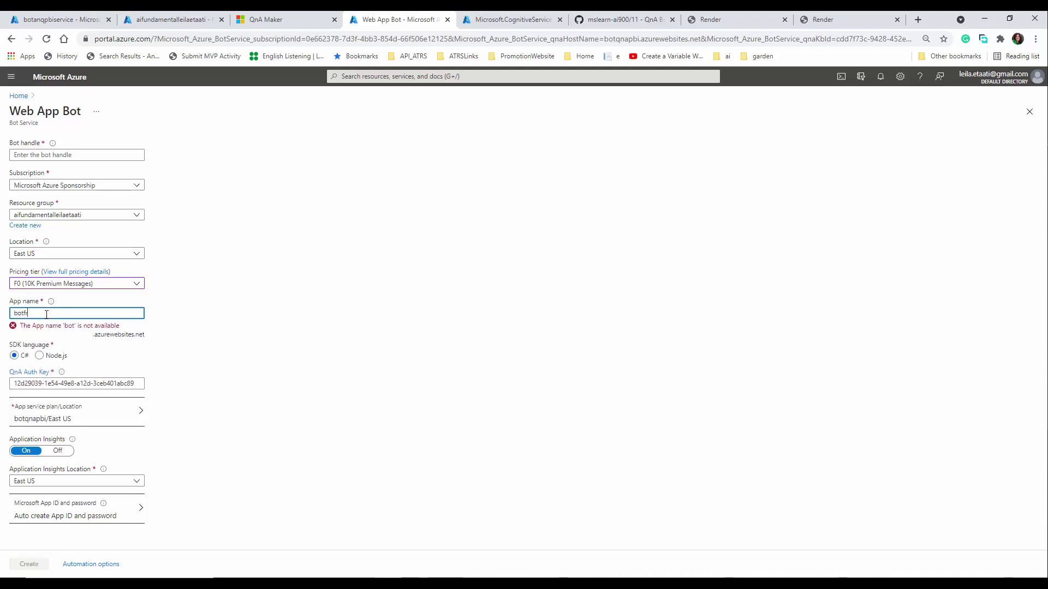
text(mp)
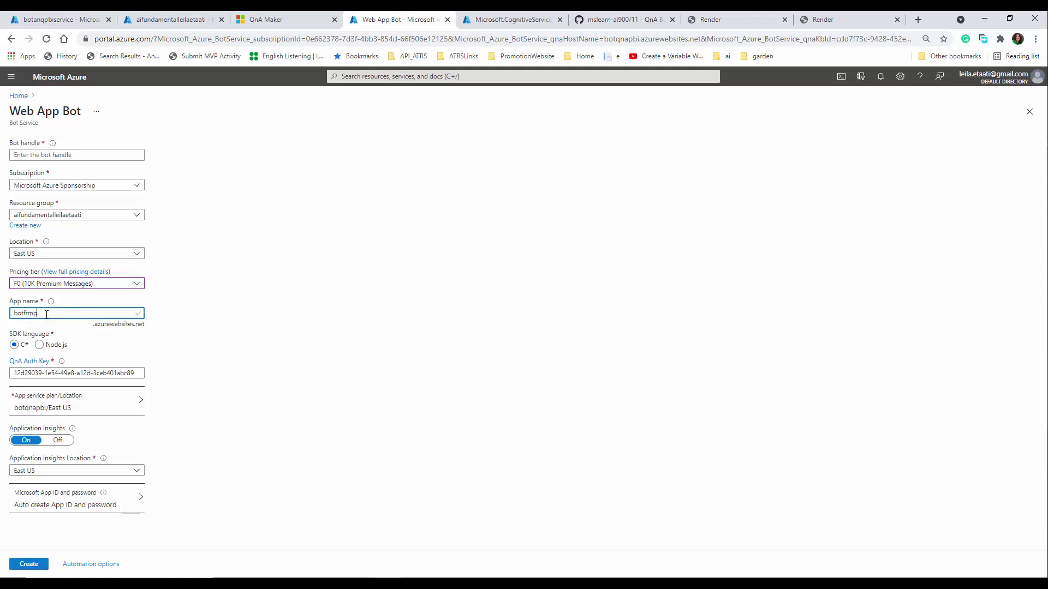
text(biserivce)
click(57, 441)
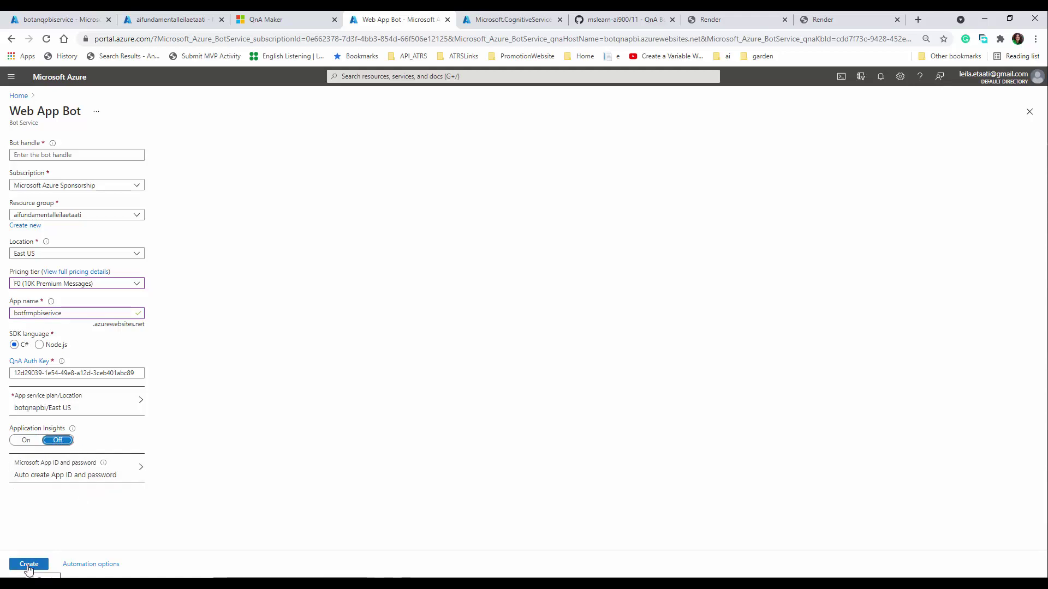
Step: Enter the bot handle botframpowerbit and create the web app bot
click(29, 565)
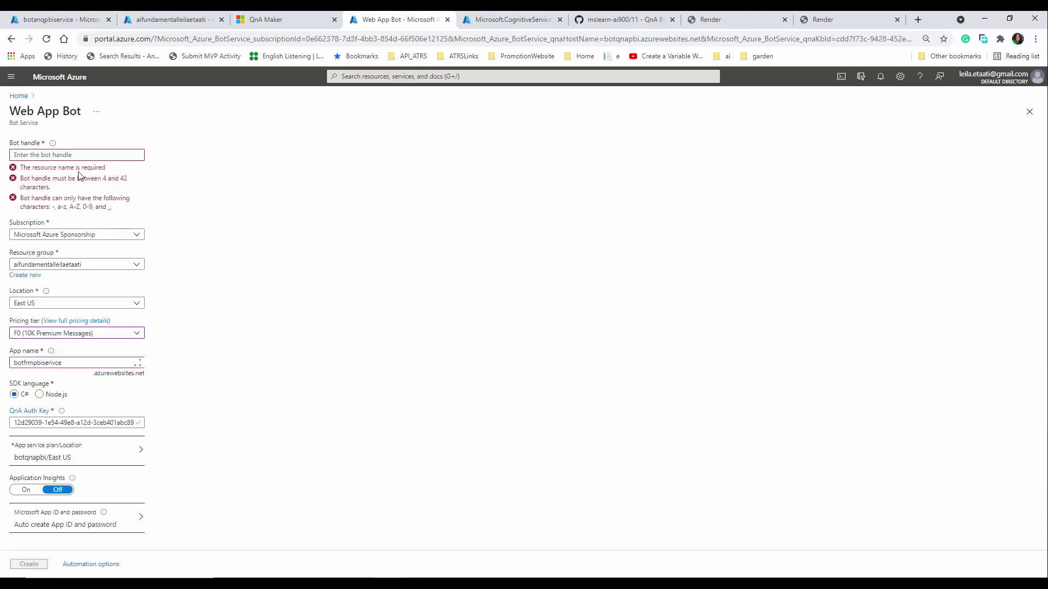
click(78, 158)
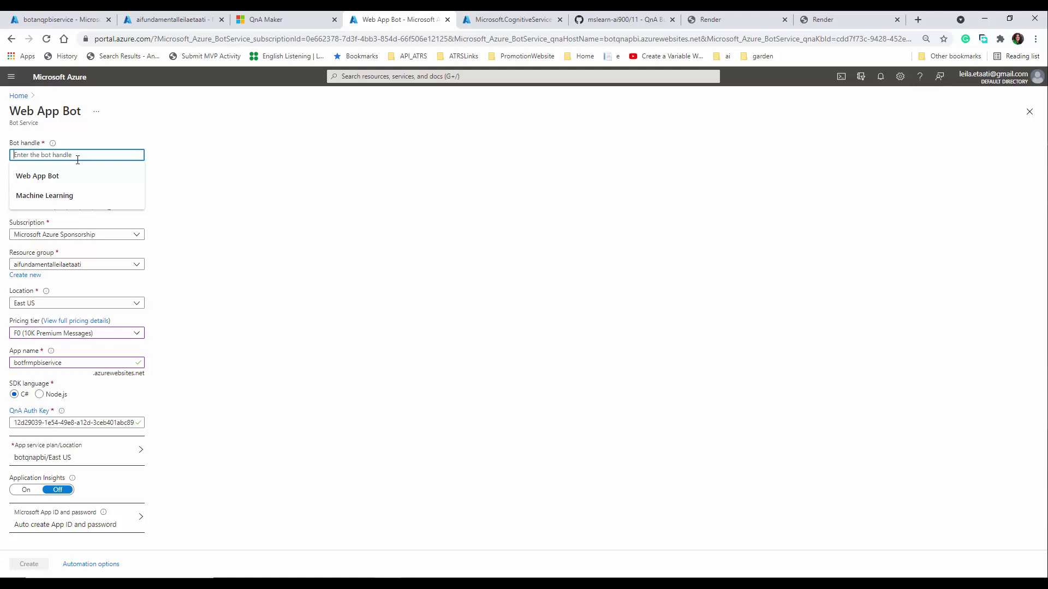
text(botfram)
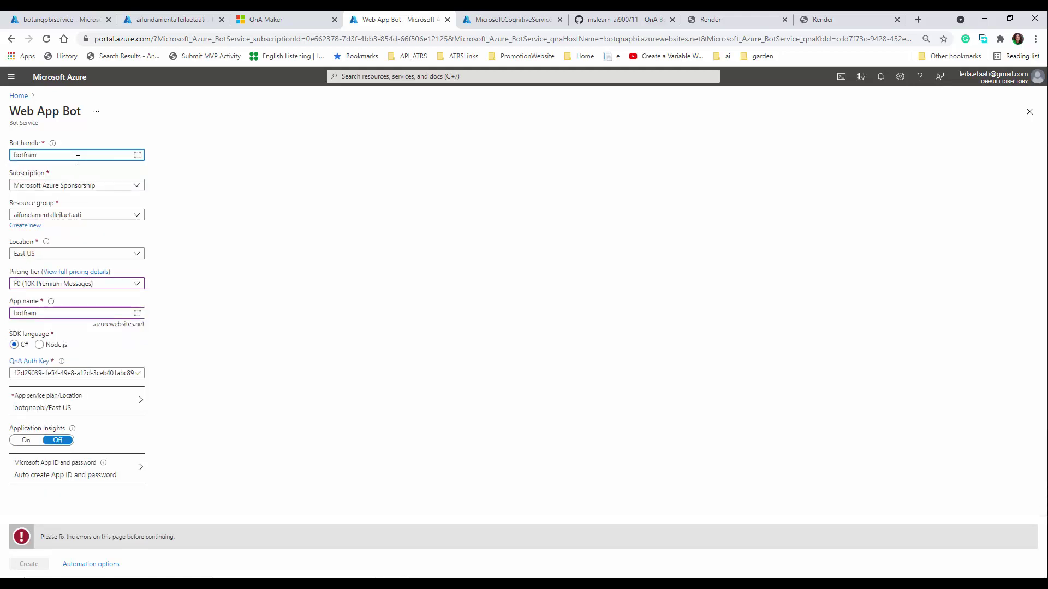
text(powerbit)
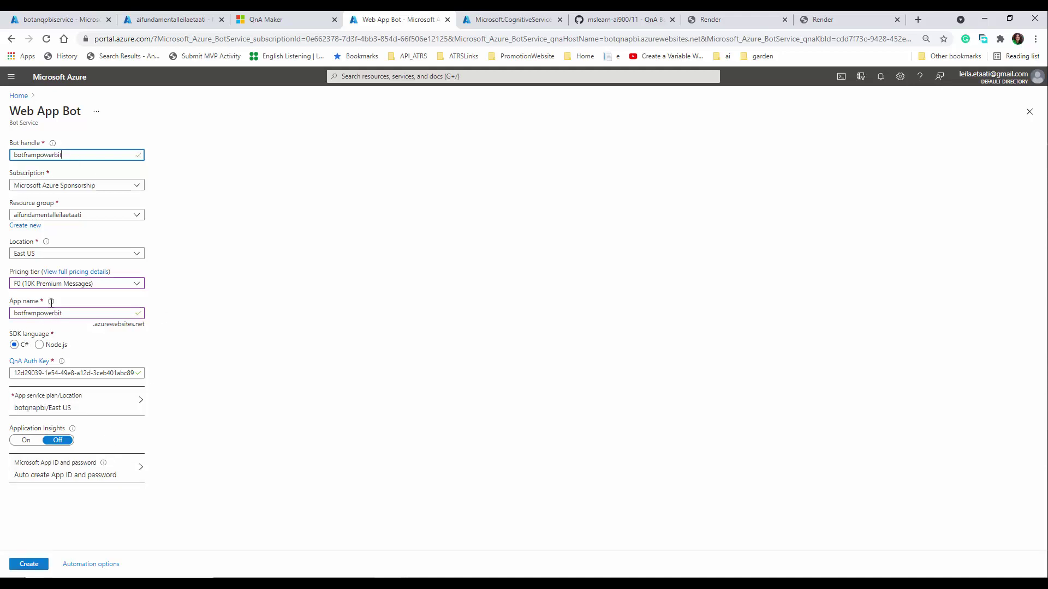
click(30, 564)
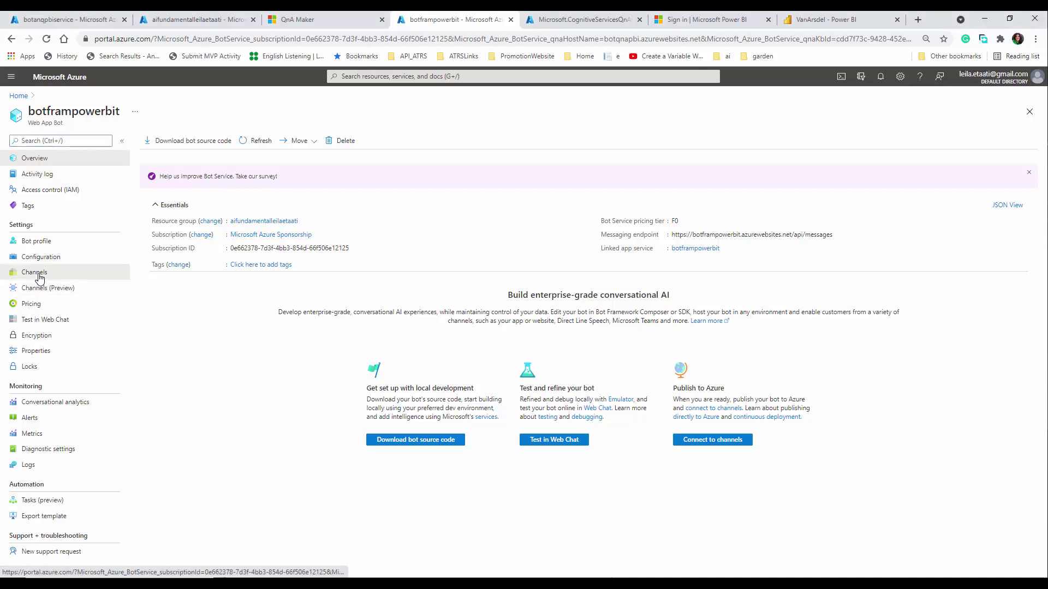
Step: Go to the botframpowerbit bot's Channels and bring up Test in Web Chat
click(40, 273)
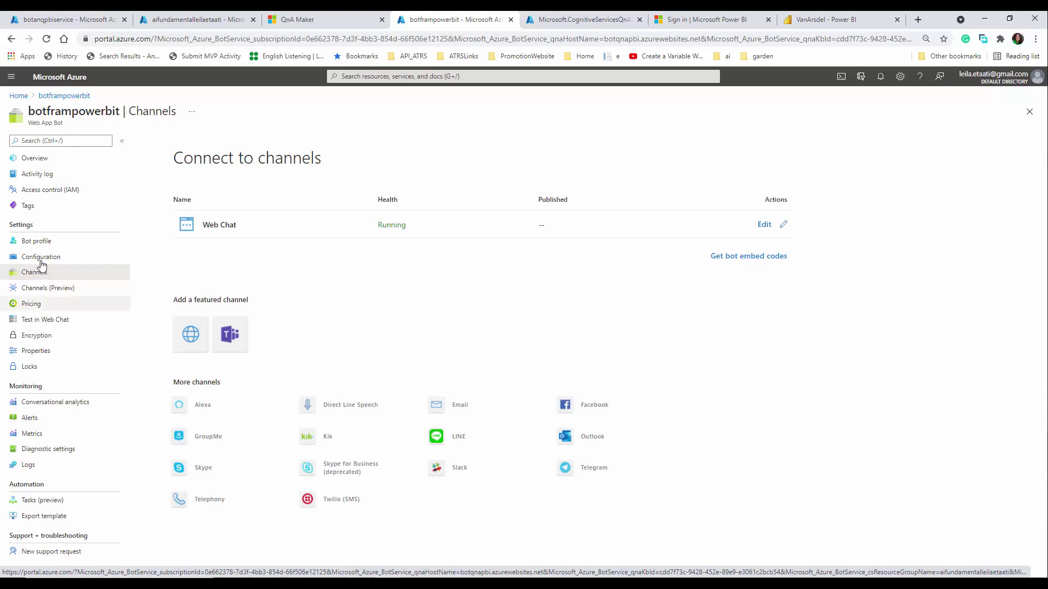
click(25, 322)
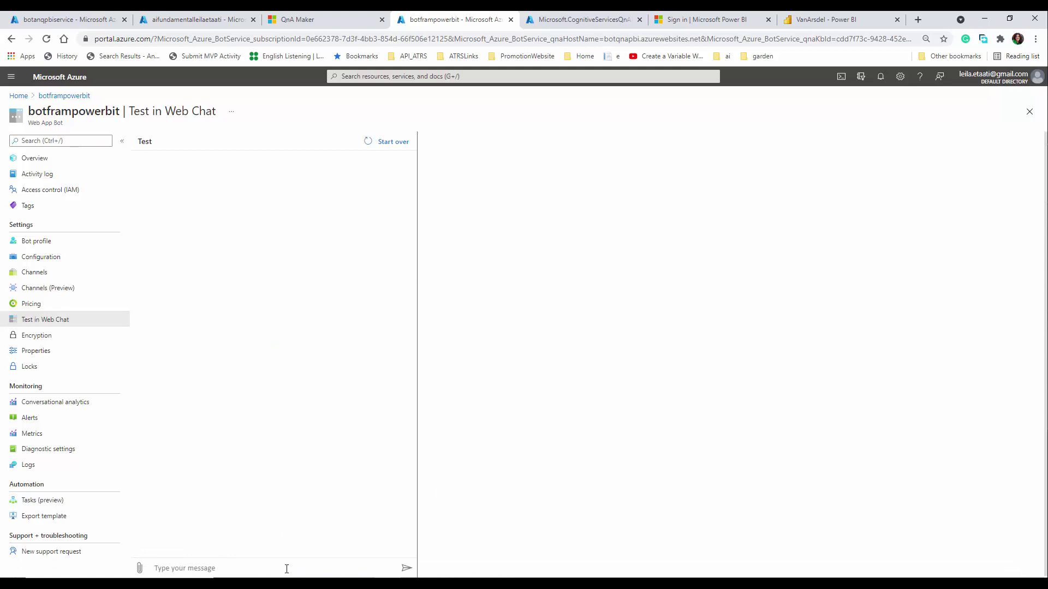
Step: Send 'Hello' and 'Acommodation' to the bot in Web Chat, then return to Channels
text(Hello)
key(Return)
text(Acommodation)
key(Return)
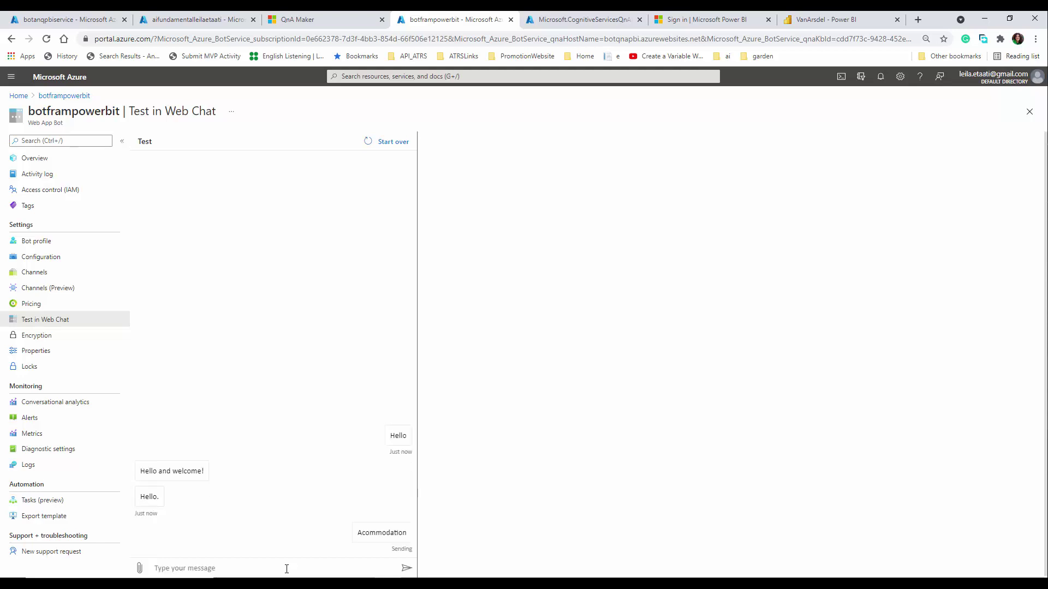
click(42, 278)
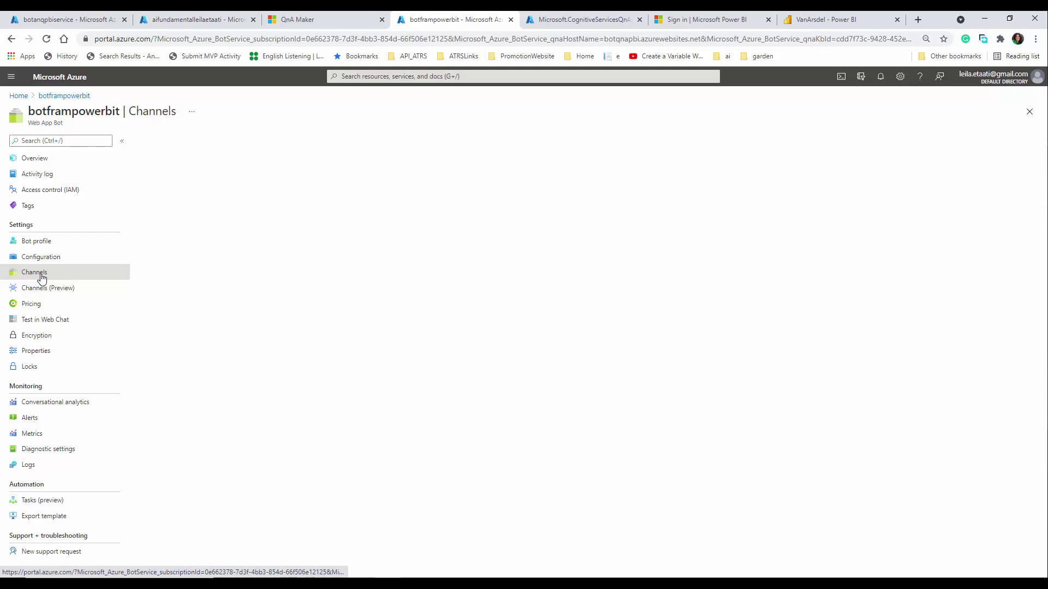
Step: Open the PBIEssential_Pub dashboard from My workspace in Power BI
click(843, 17)
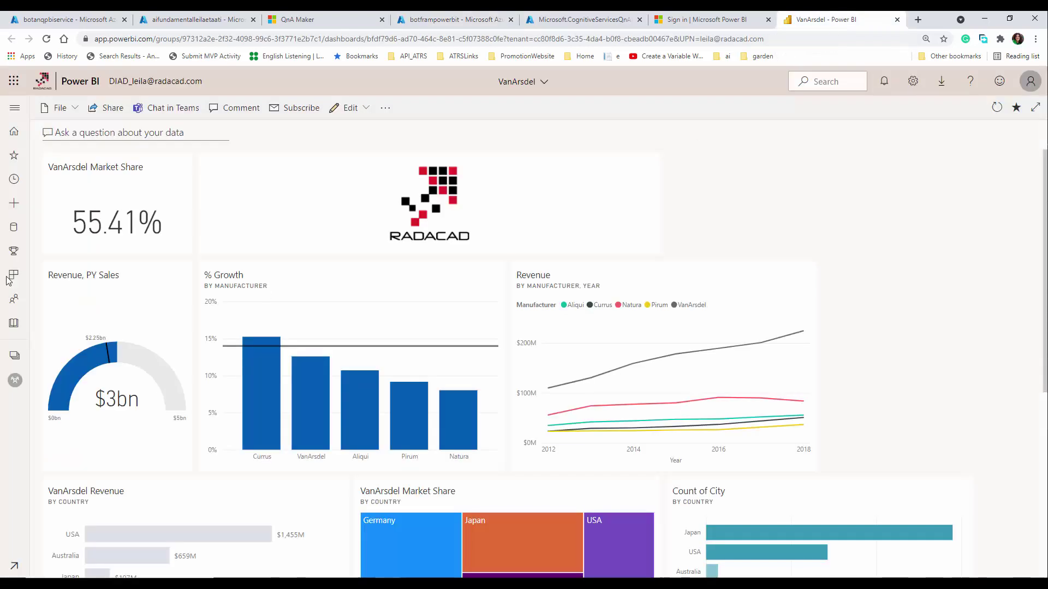
click(13, 358)
click(79, 114)
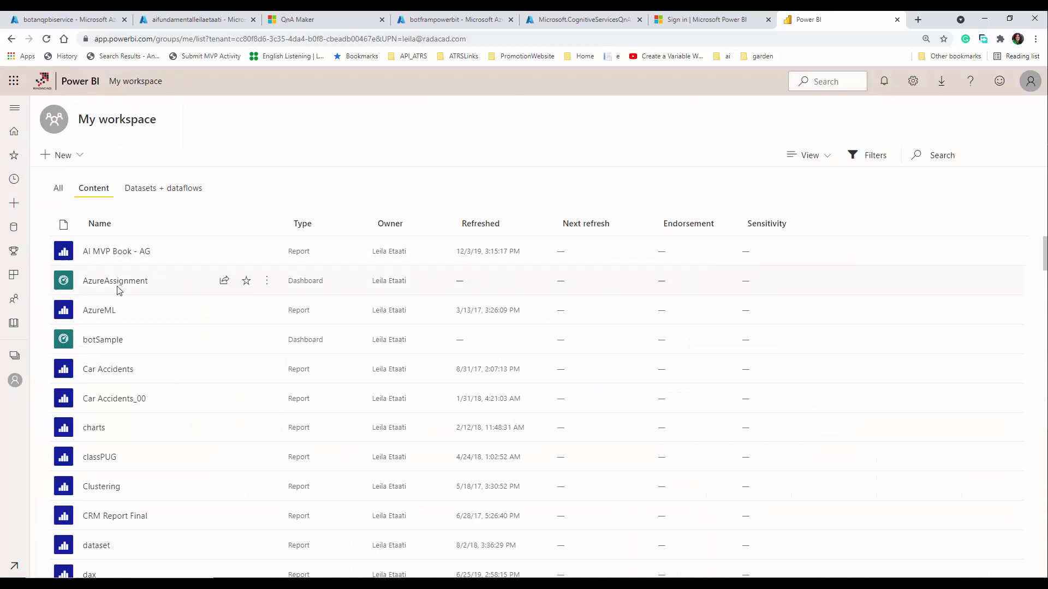
scroll(140, 431, down, 8)
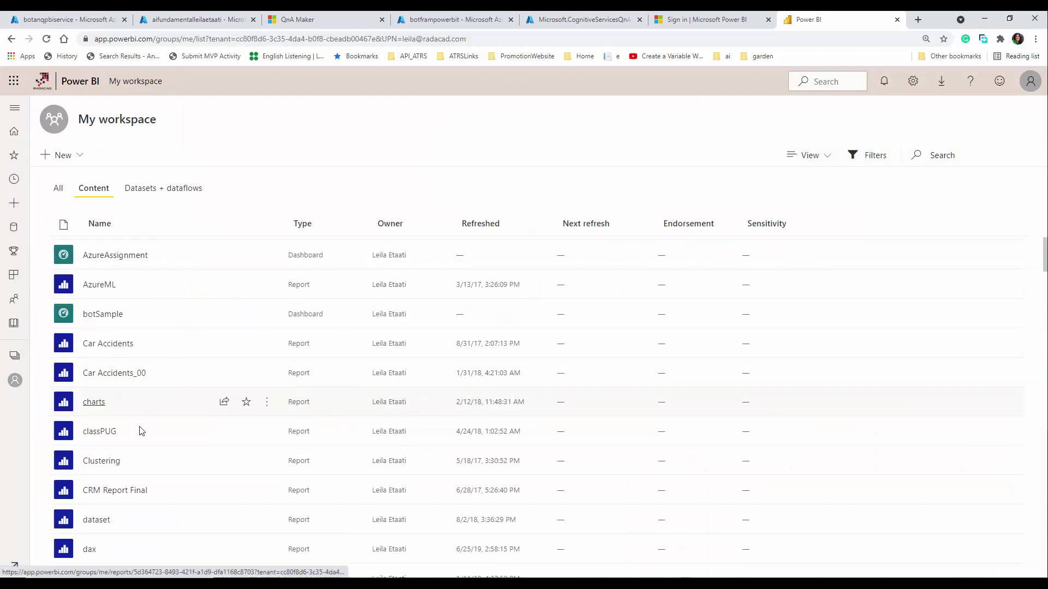
scroll(140, 431, down, 2)
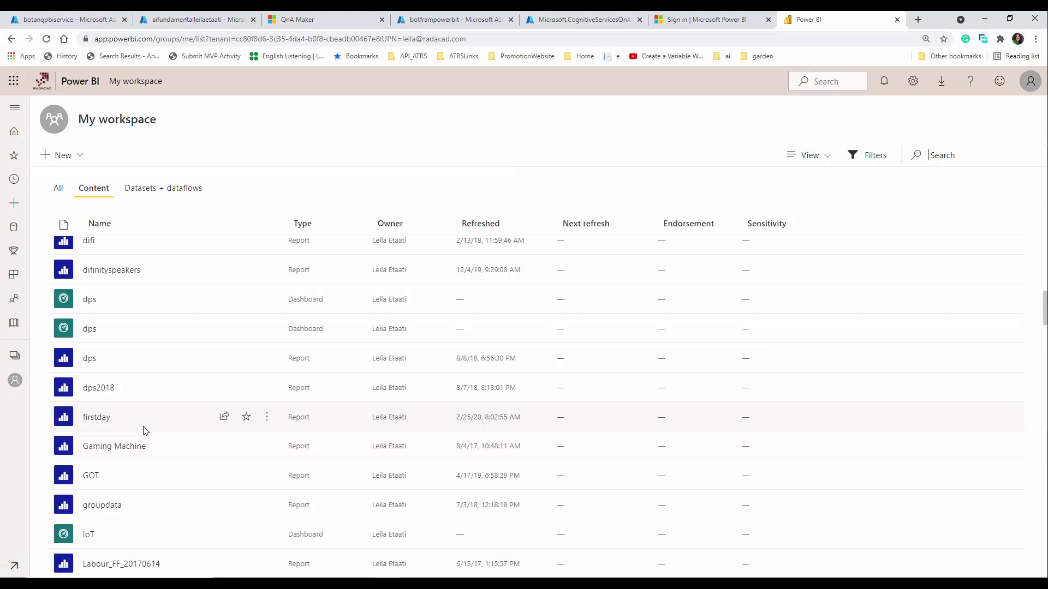
scroll(145, 431, down, 10)
scroll(145, 429, down, 4)
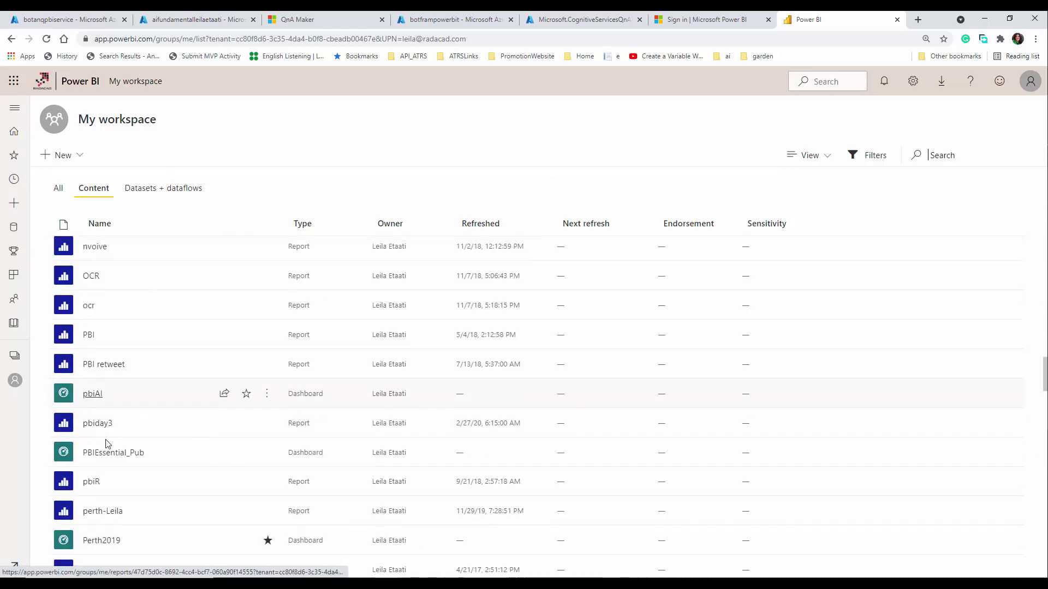
click(110, 453)
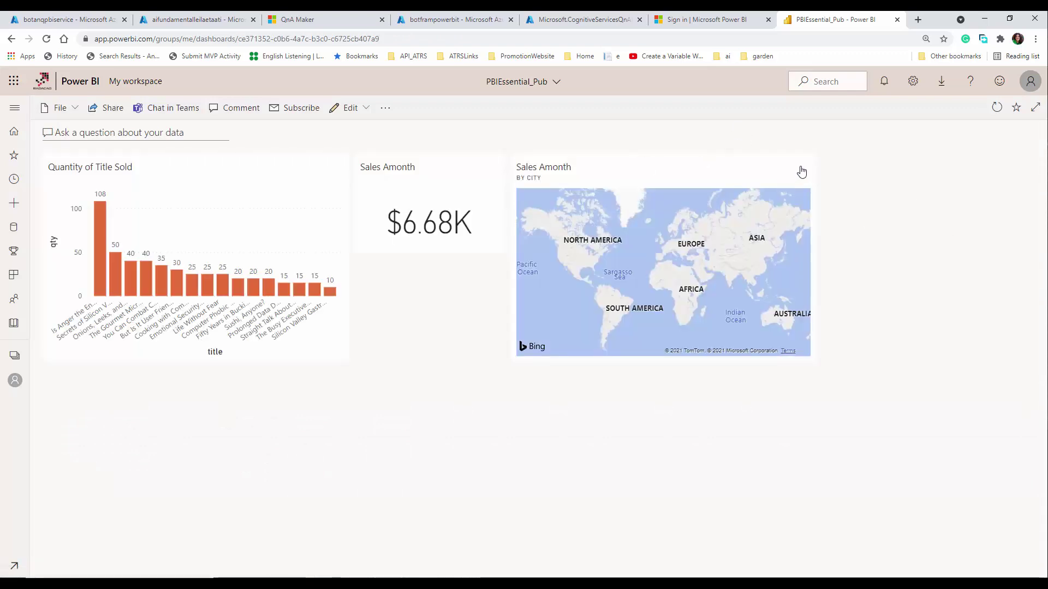
Step: Begin adding a Web content tile via Edit > Add a tile, then return to the bot's Azure channels
click(385, 108)
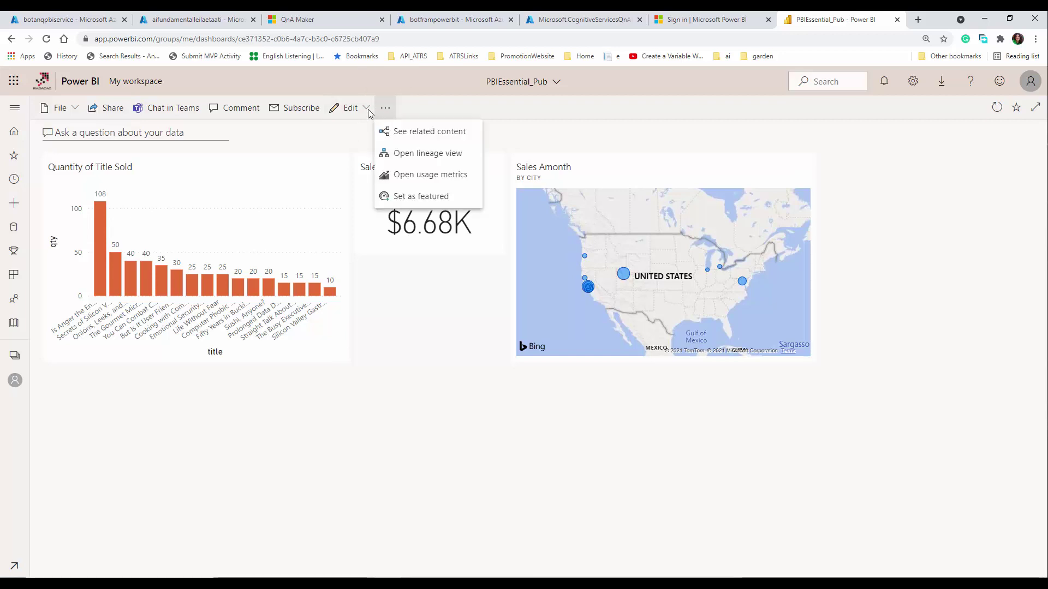
click(368, 112)
click(367, 112)
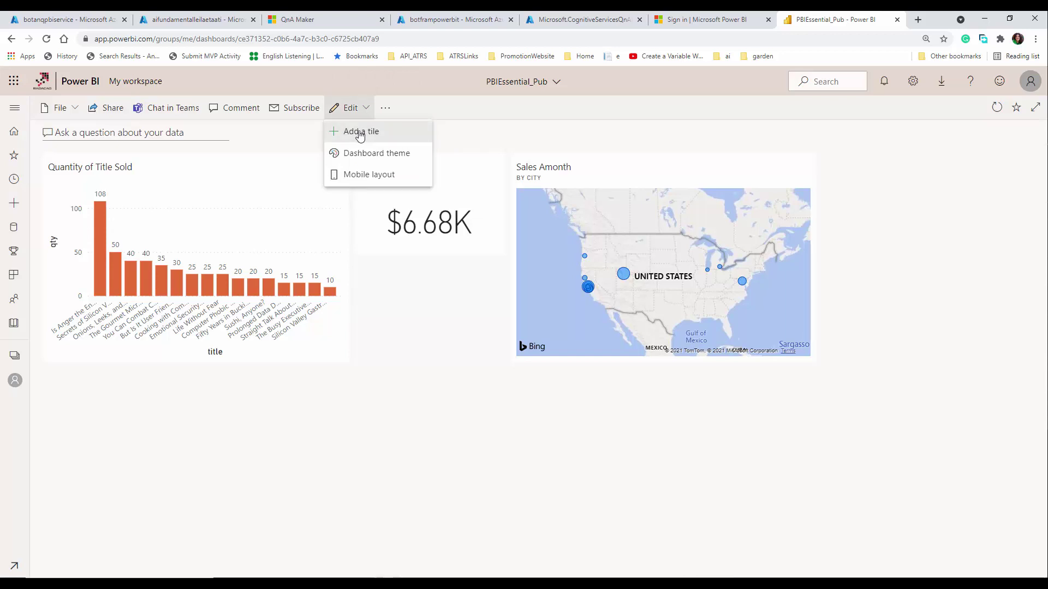
click(360, 135)
click(777, 245)
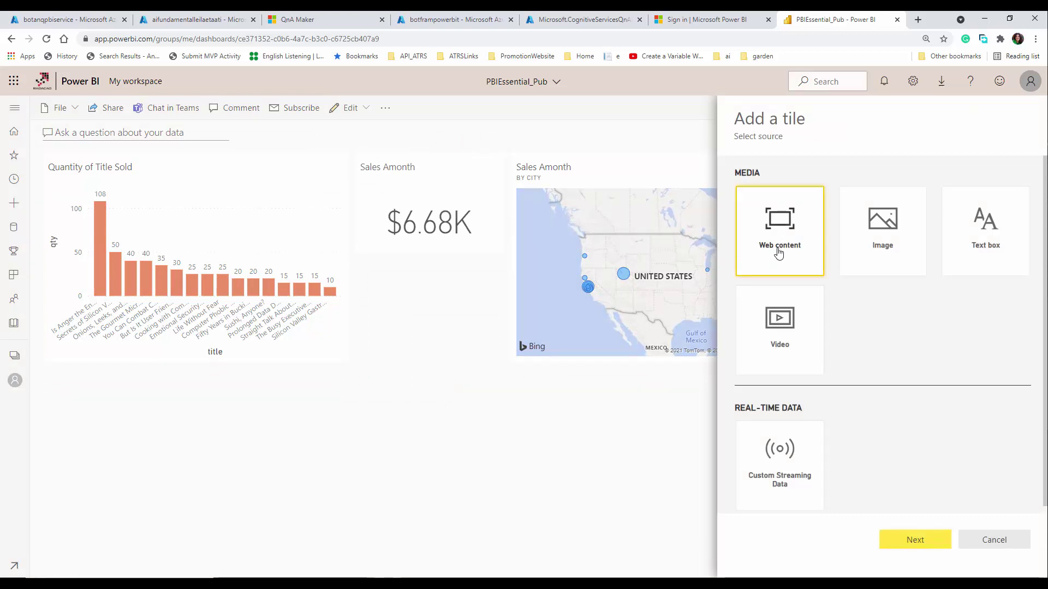
click(217, 18)
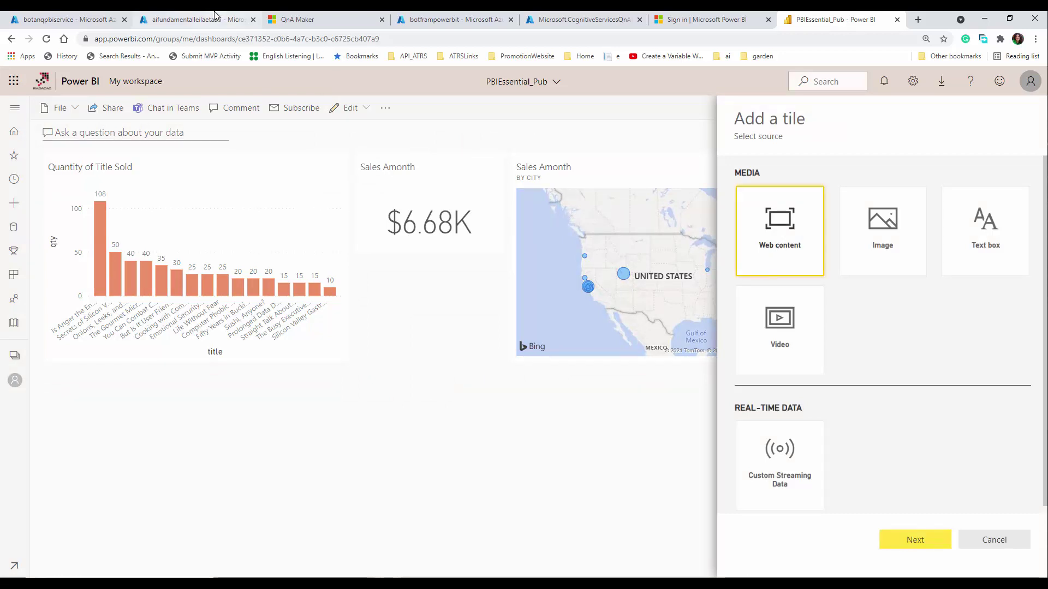
click(448, 18)
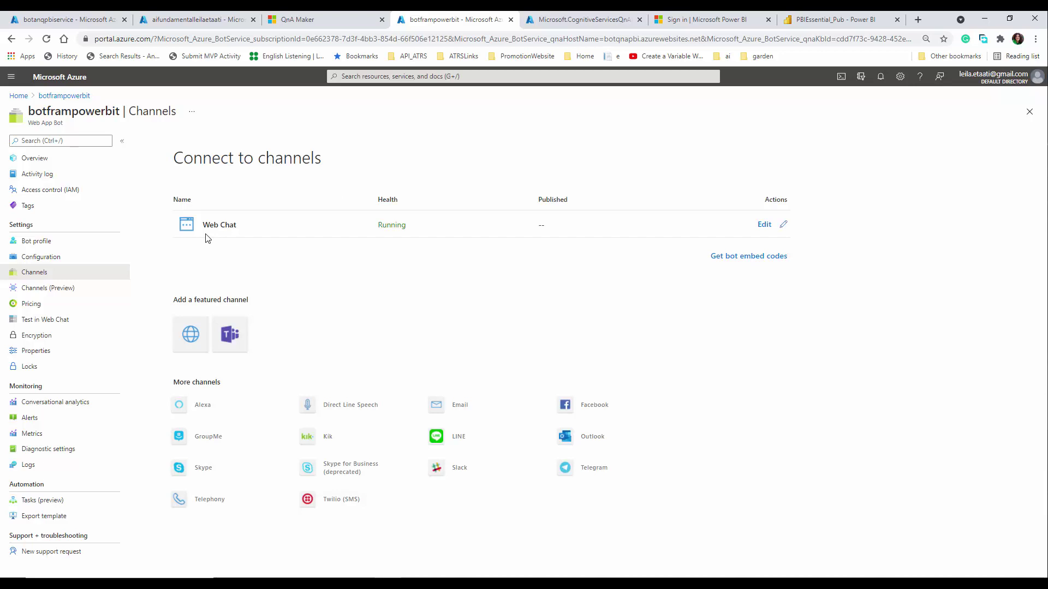
Step: Reveal the first Web Chat secret key and copy the iframe embed code
click(763, 226)
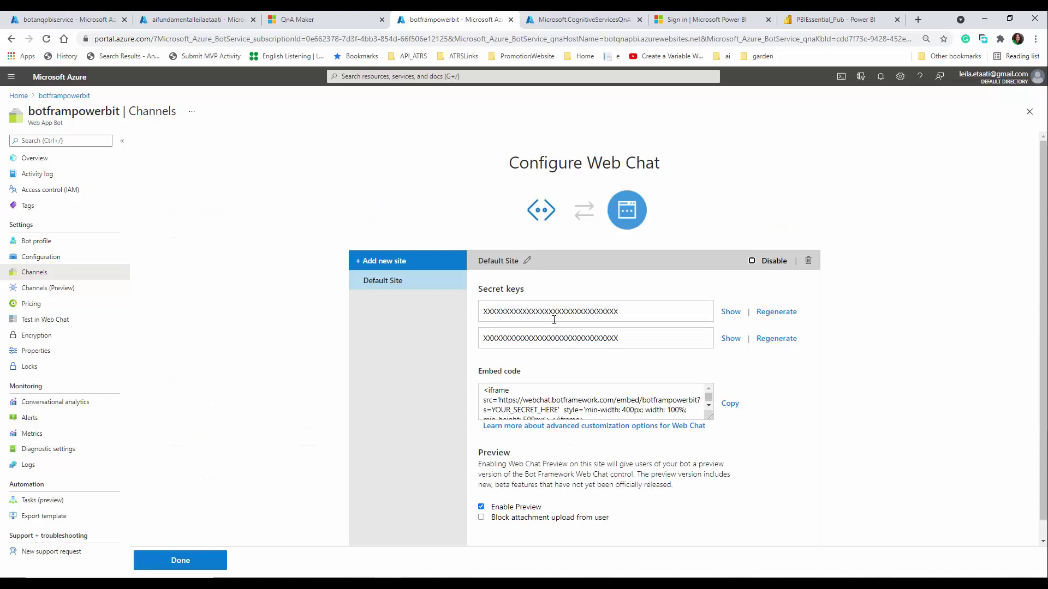
click(521, 411)
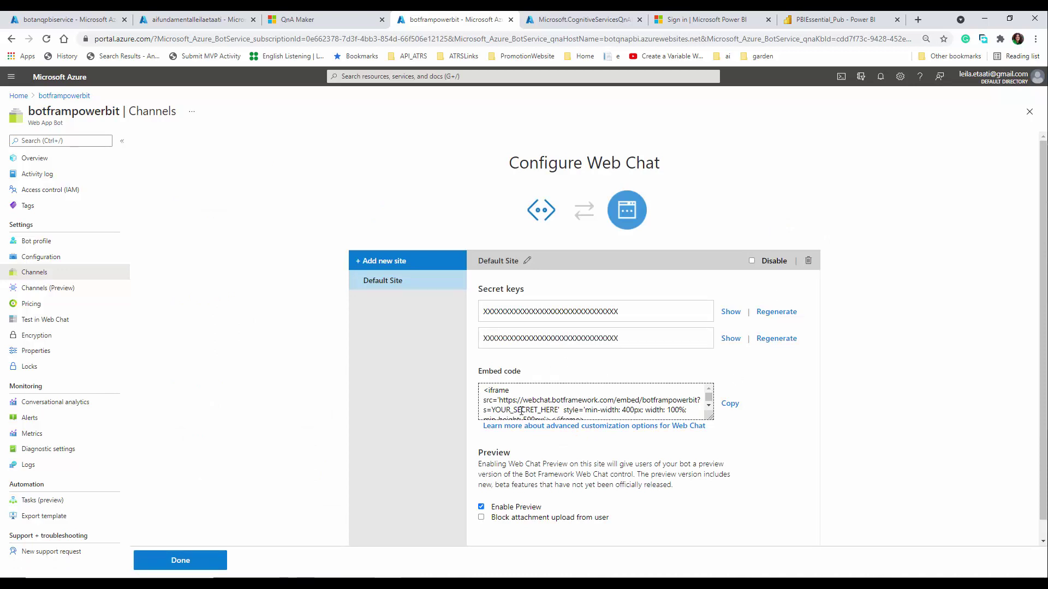
key(ctrl+a)
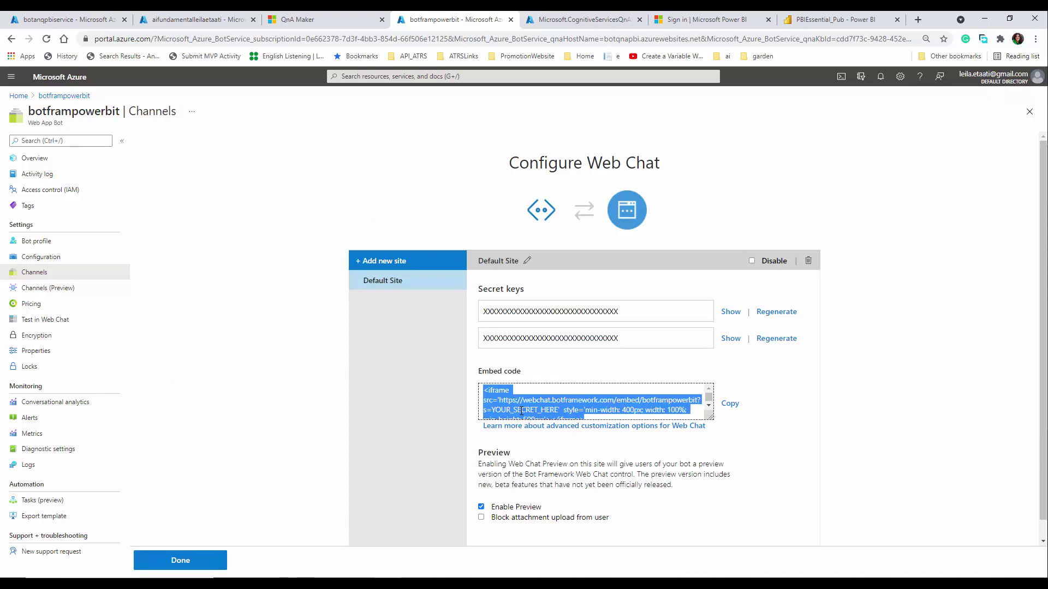
click(733, 313)
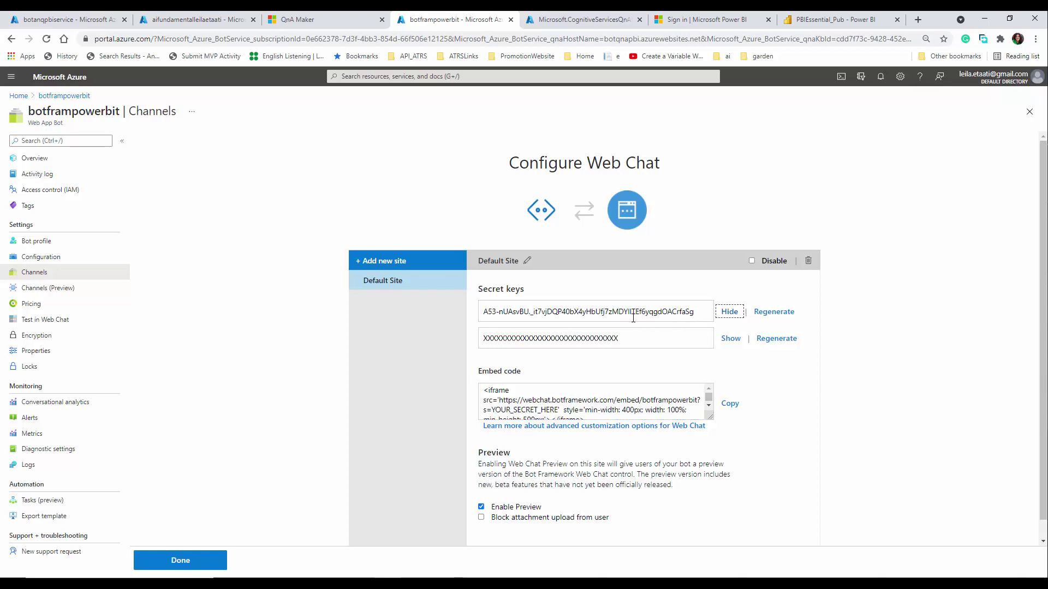
click(591, 408)
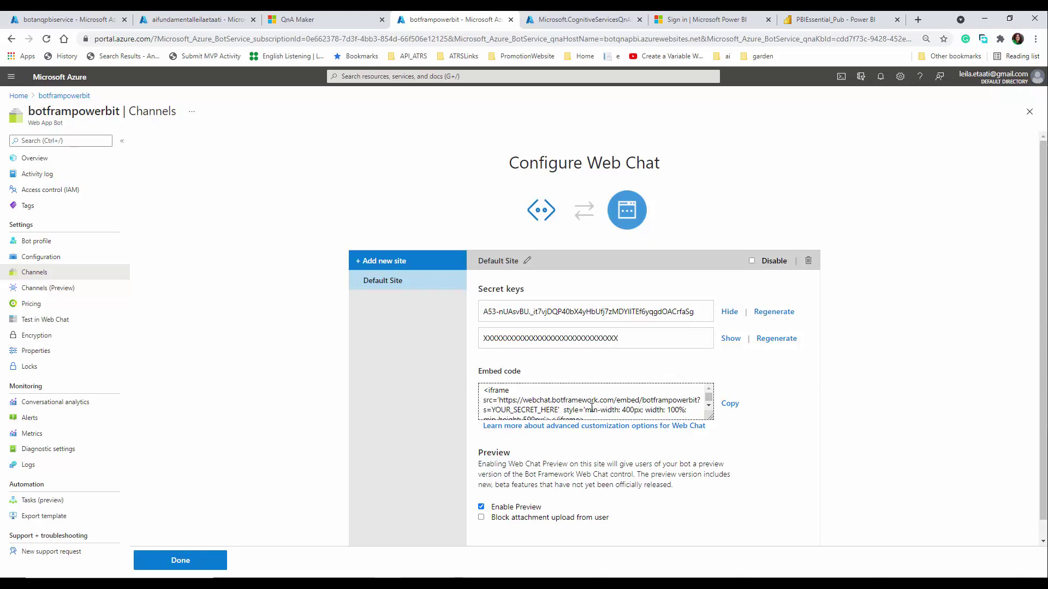
key(ctrl+a)
key(ctrl+c)
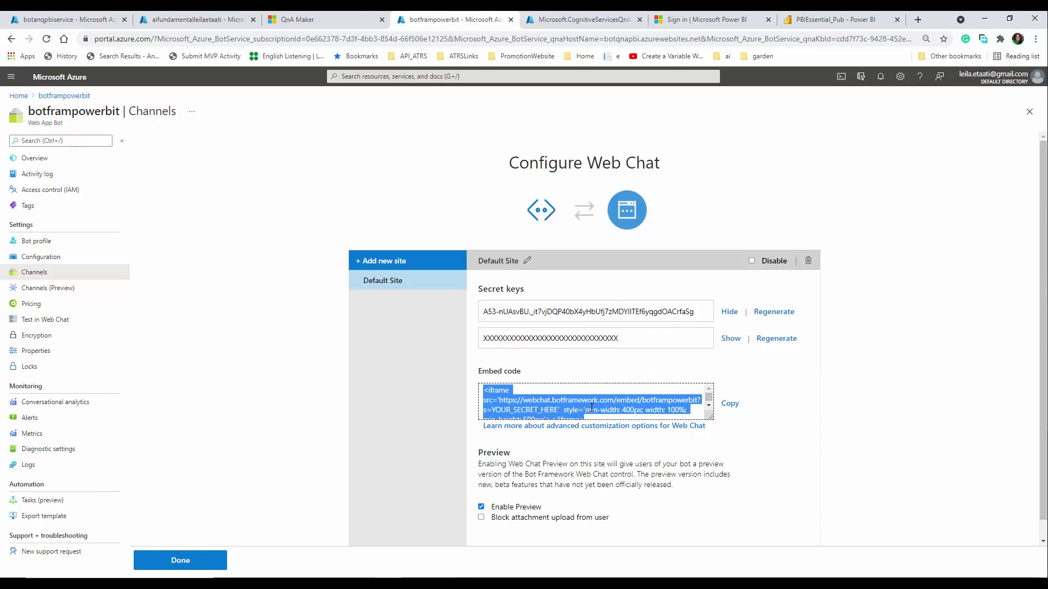
click(634, 577)
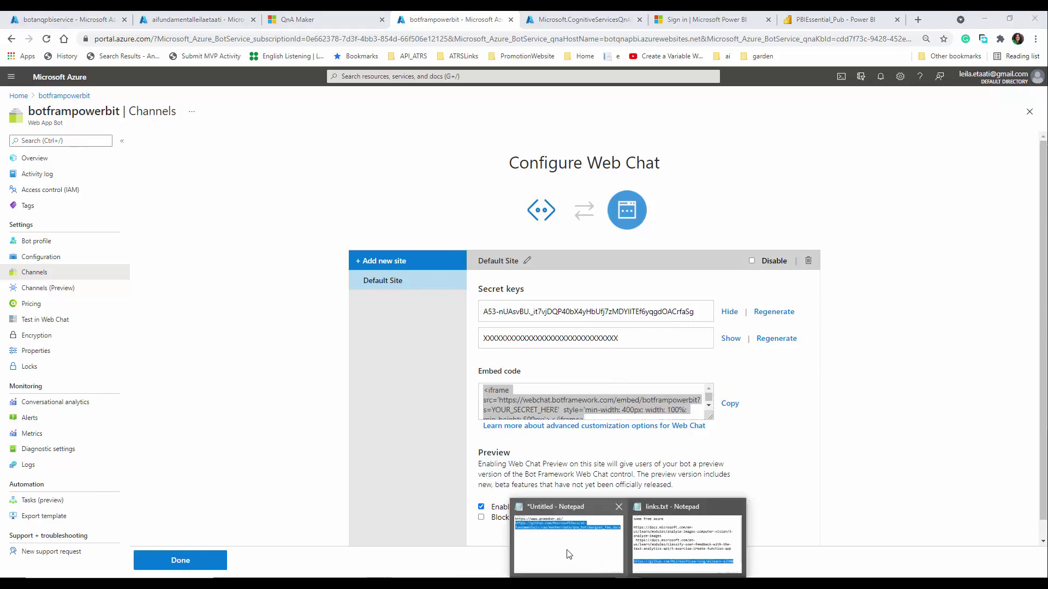
Step: Set the untitled Notepad document's font size to 24
click(593, 546)
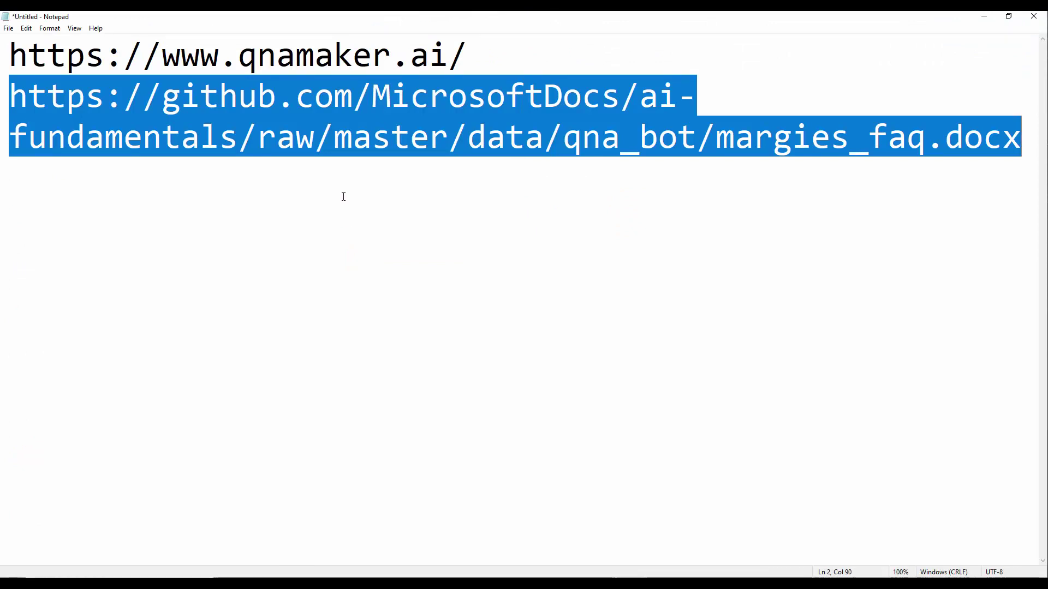
click(343, 194)
click(47, 55)
click(51, 29)
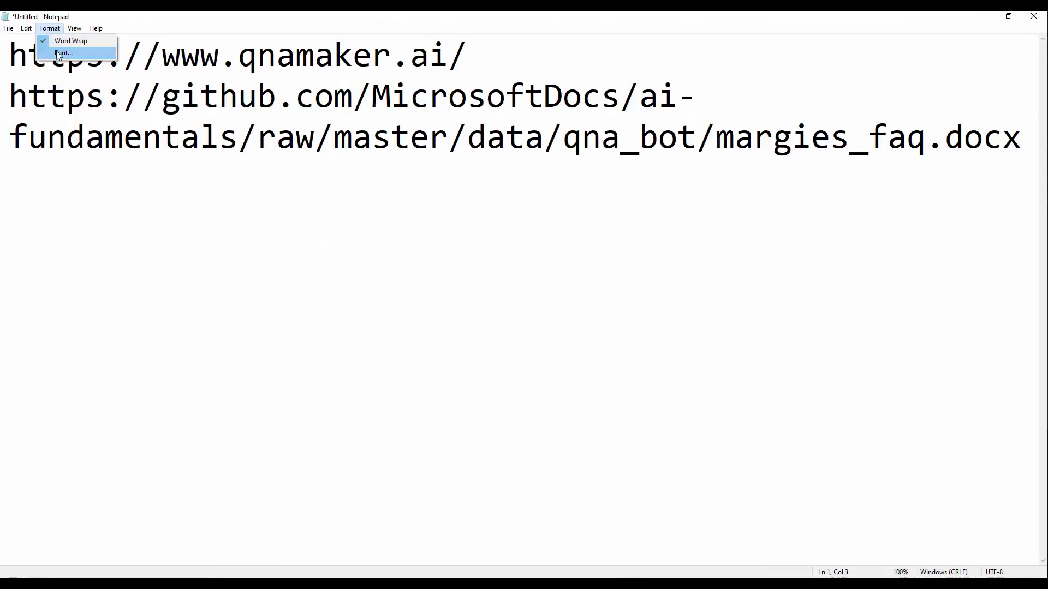
click(63, 53)
click(217, 149)
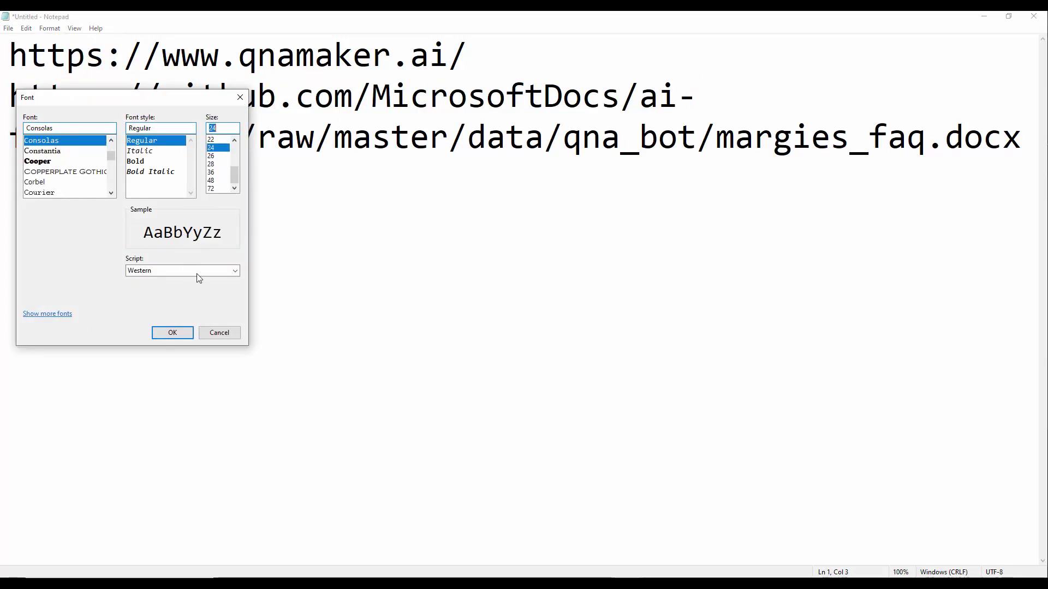
click(182, 331)
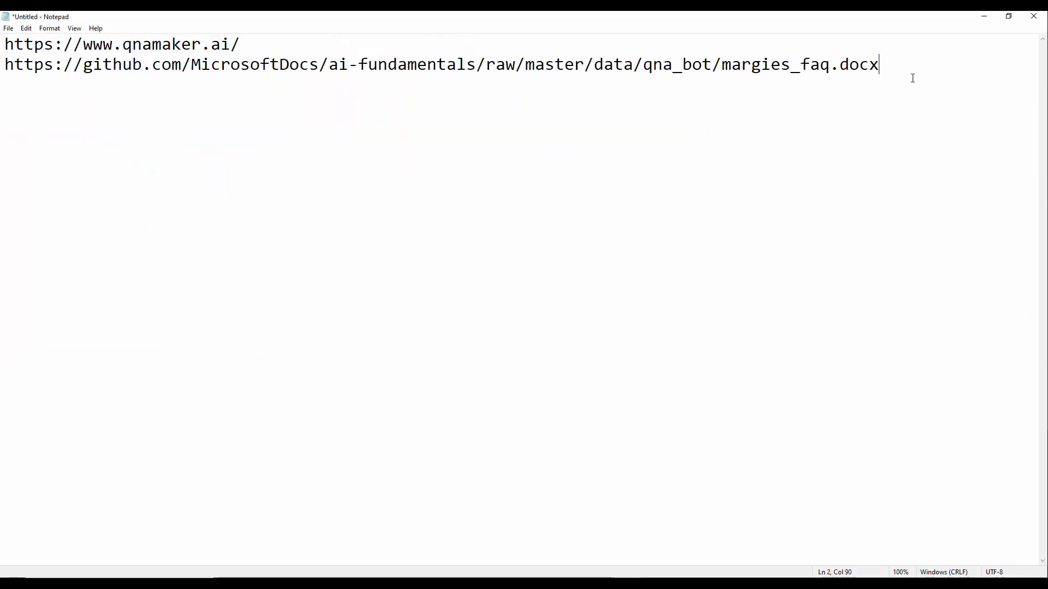
Step: Paste the embed code, replace YOUR_SECRET_HERE with the copied secret key, and copy the line
key(Return)
key(Return)
key(Return)
key(ctrl+v)
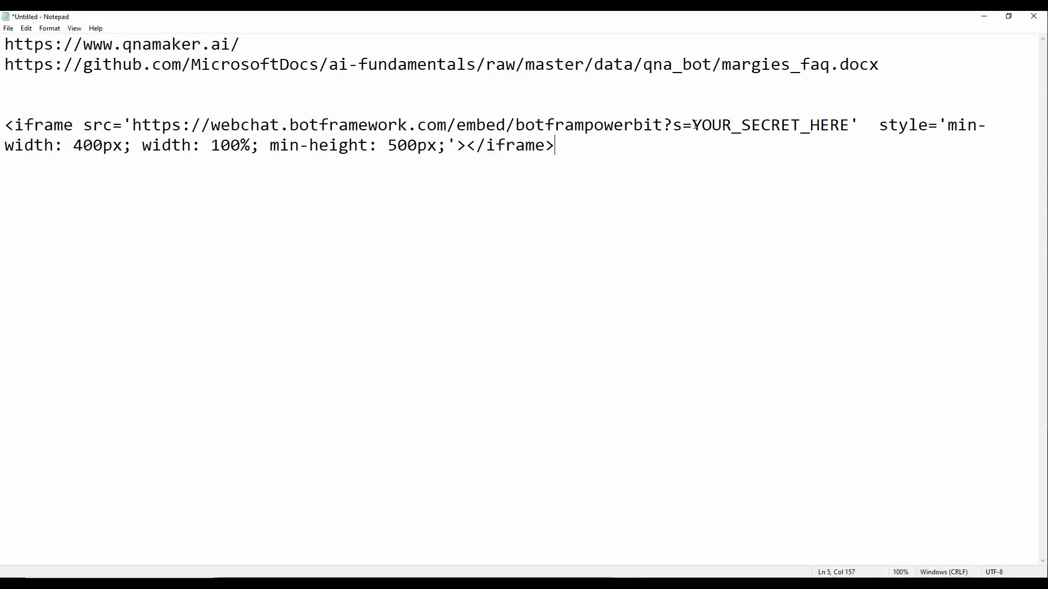
drag(691, 125, 850, 125)
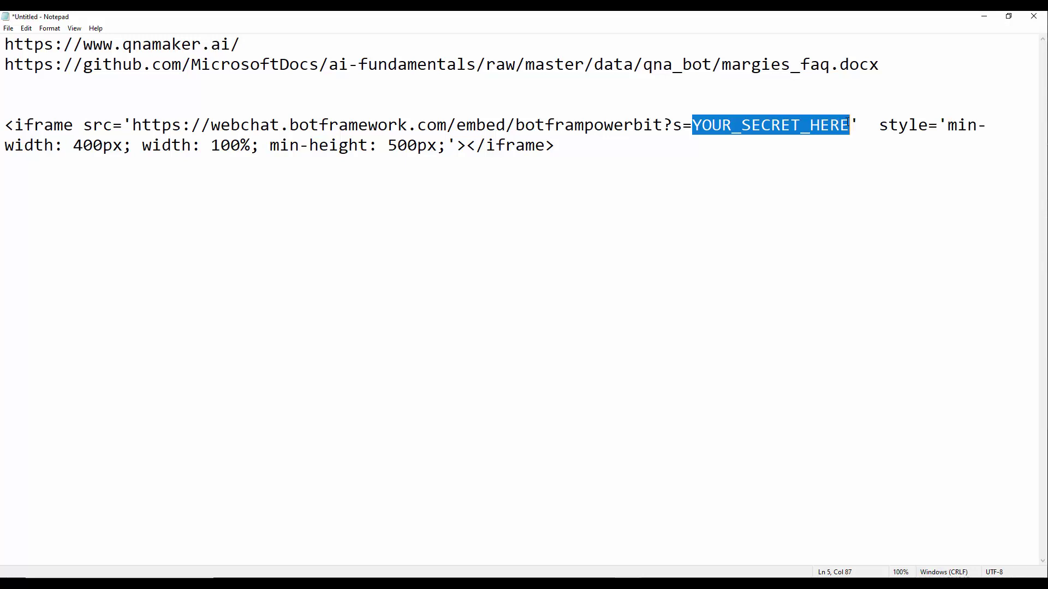
key(alt+Tab)
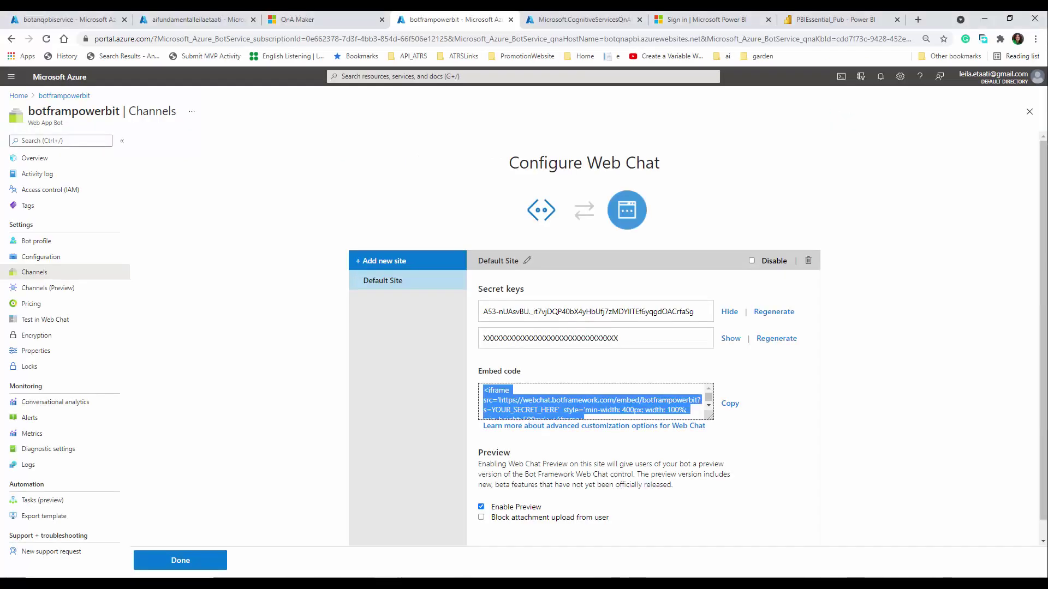
triple_click(548, 309)
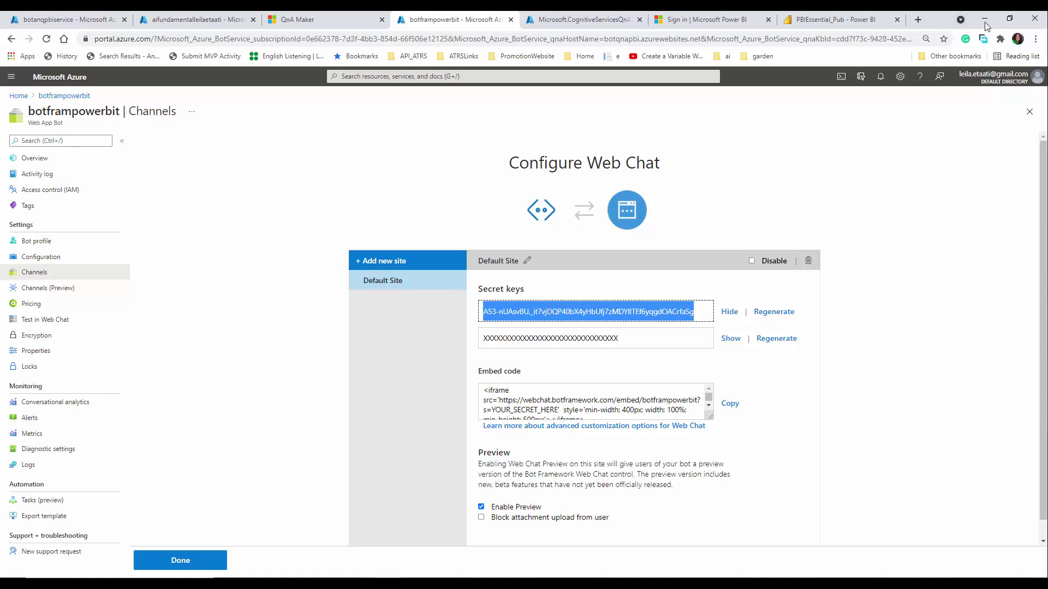
click(984, 19)
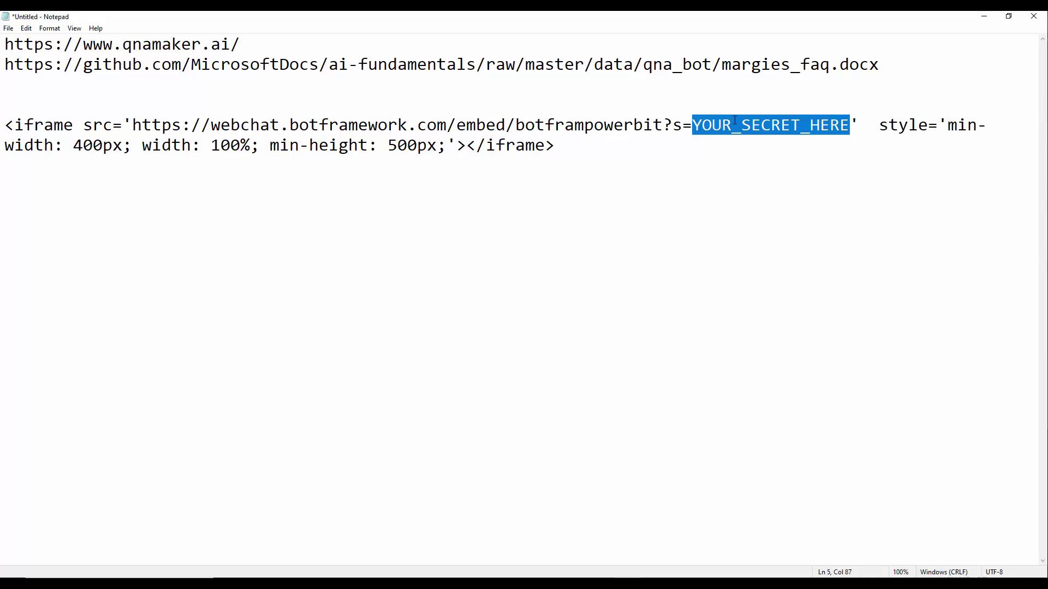
key(ctrl+v)
drag(209, 221, 5, 125)
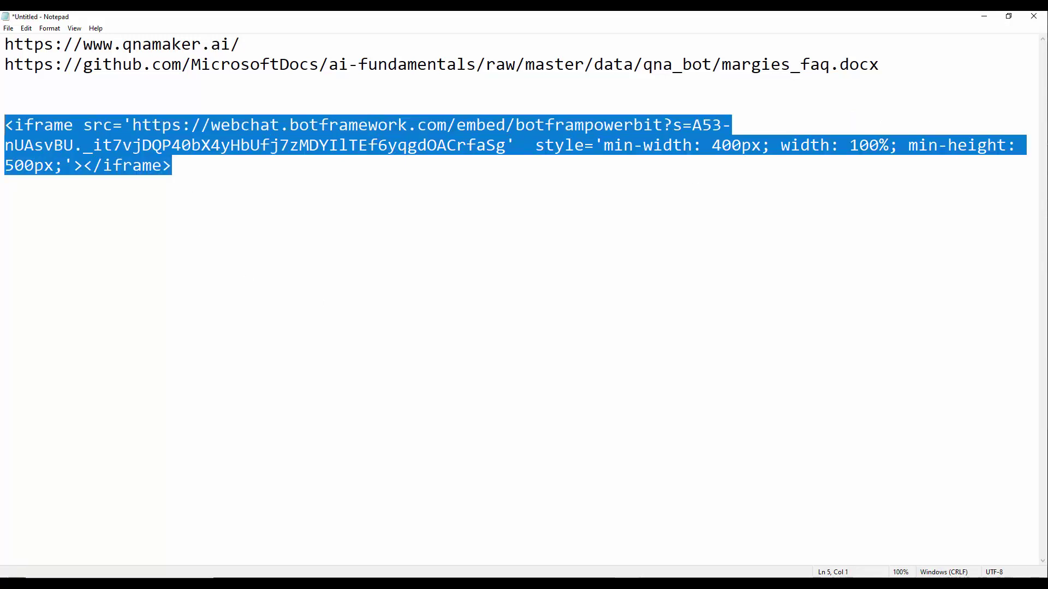
key(alt+Tab)
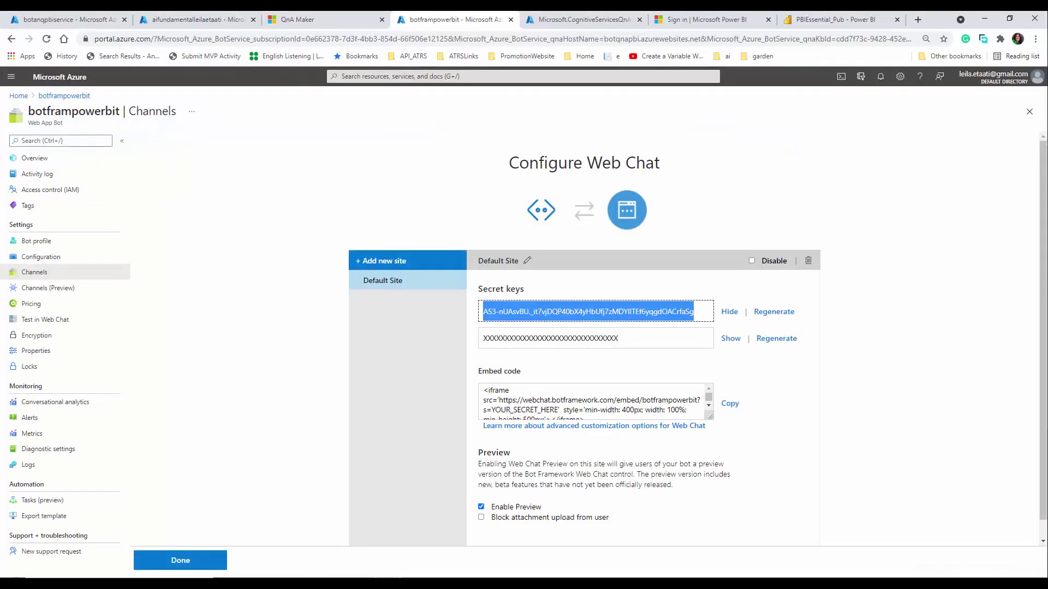
click(864, 19)
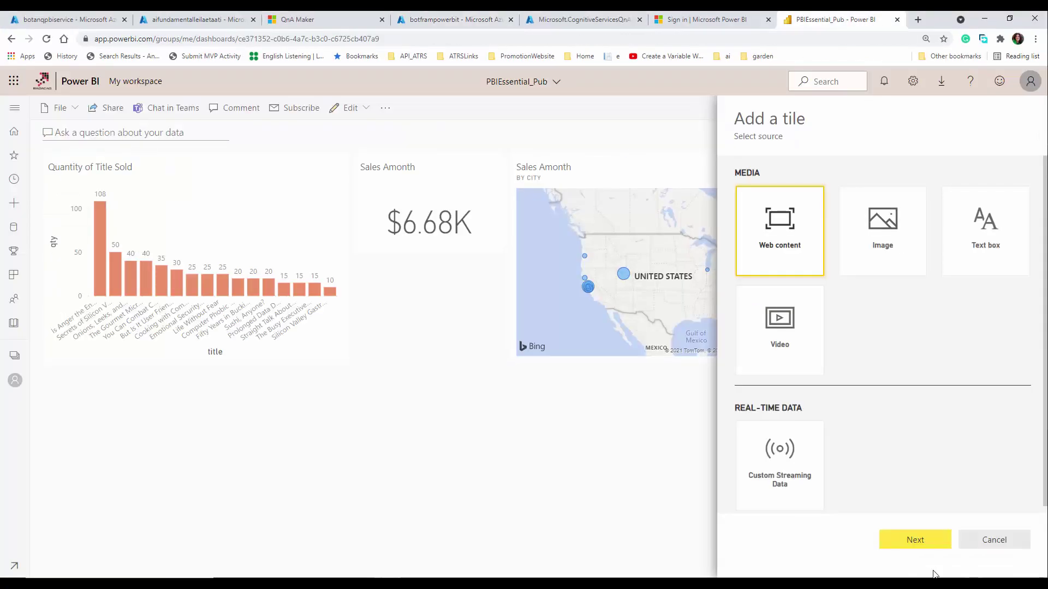
Step: Add a Web content tile from the pasted embed code, titled 'Travel Agency Chat'
click(912, 540)
click(794, 373)
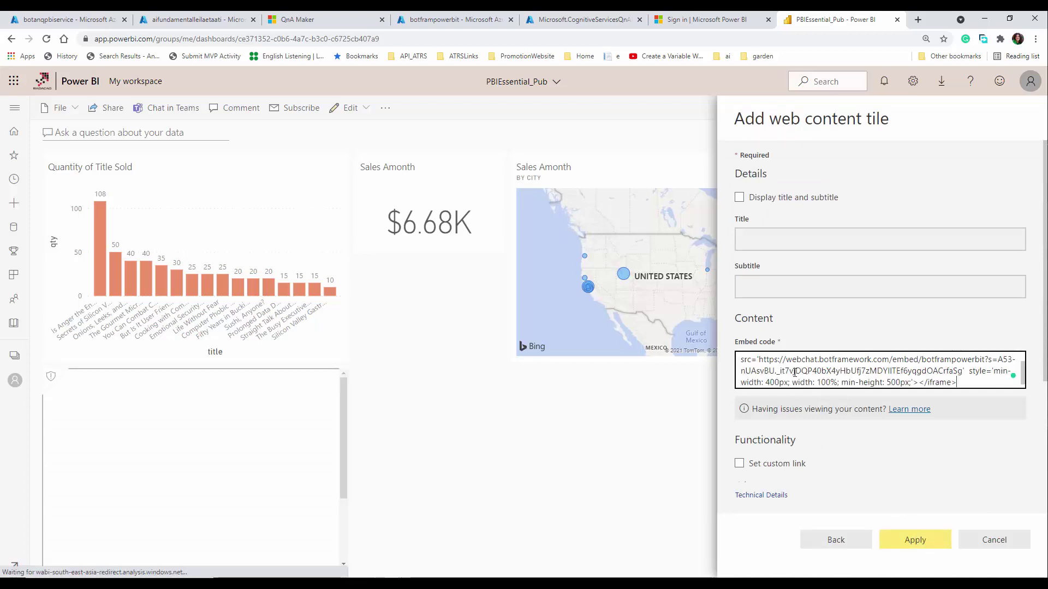
click(739, 197)
click(748, 246)
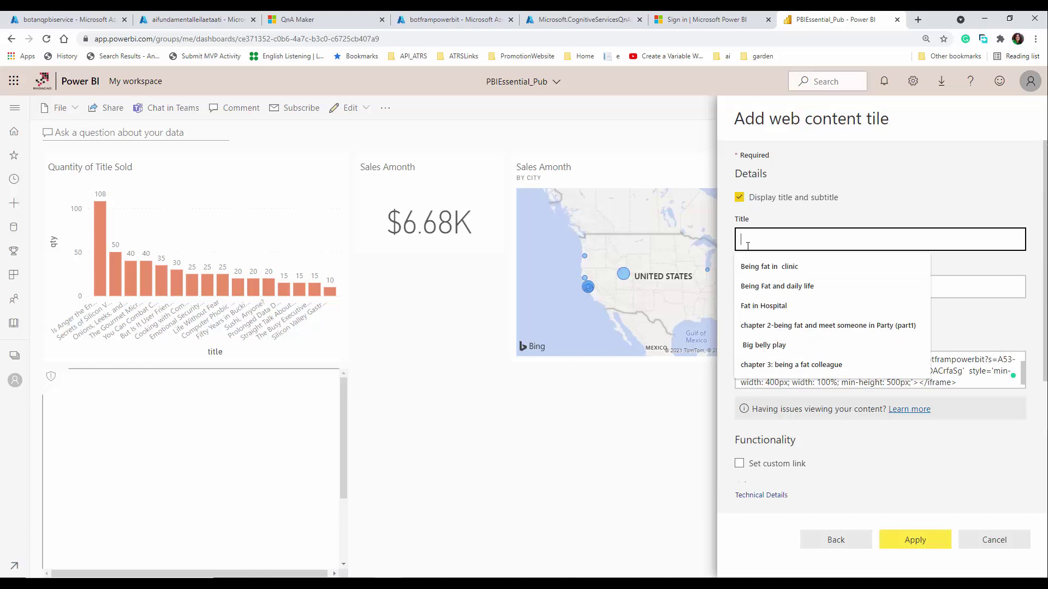
text(A)
key(BackSpace)
text(Travel Agency Chat)
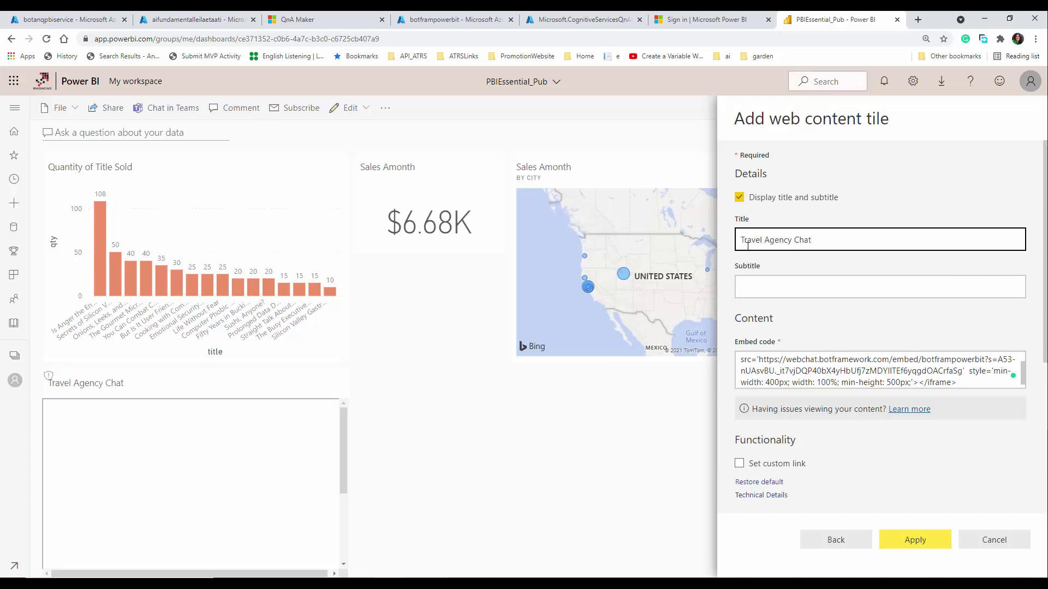
click(917, 539)
click(917, 541)
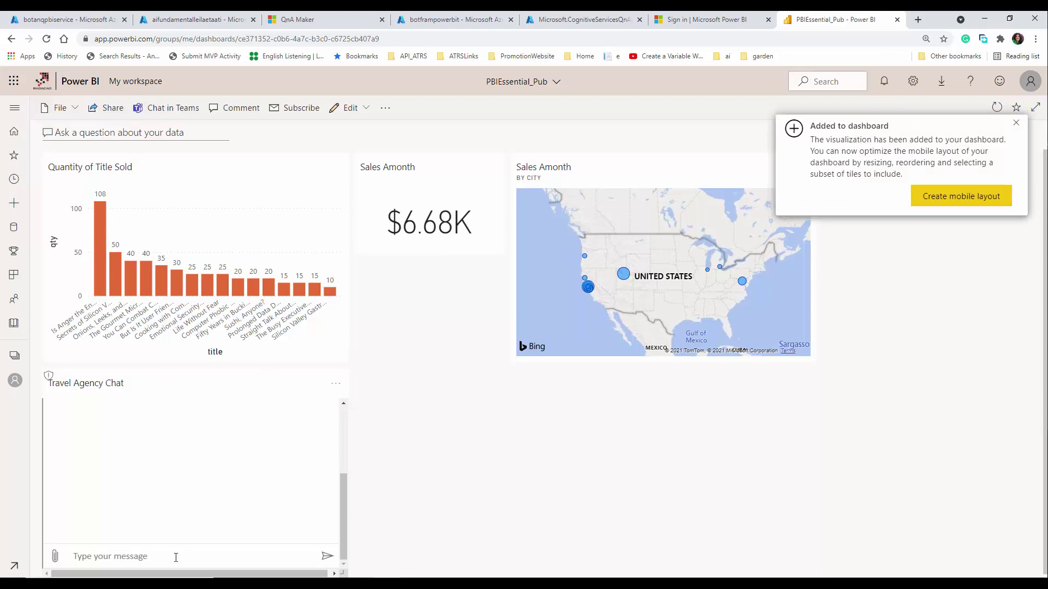
Step: Send 'Hi', 'Accommodation' and 'insurance' to the bot in the Travel Agency Chat tile
click(175, 557)
text(Hi)
key(Return)
text(Accom)
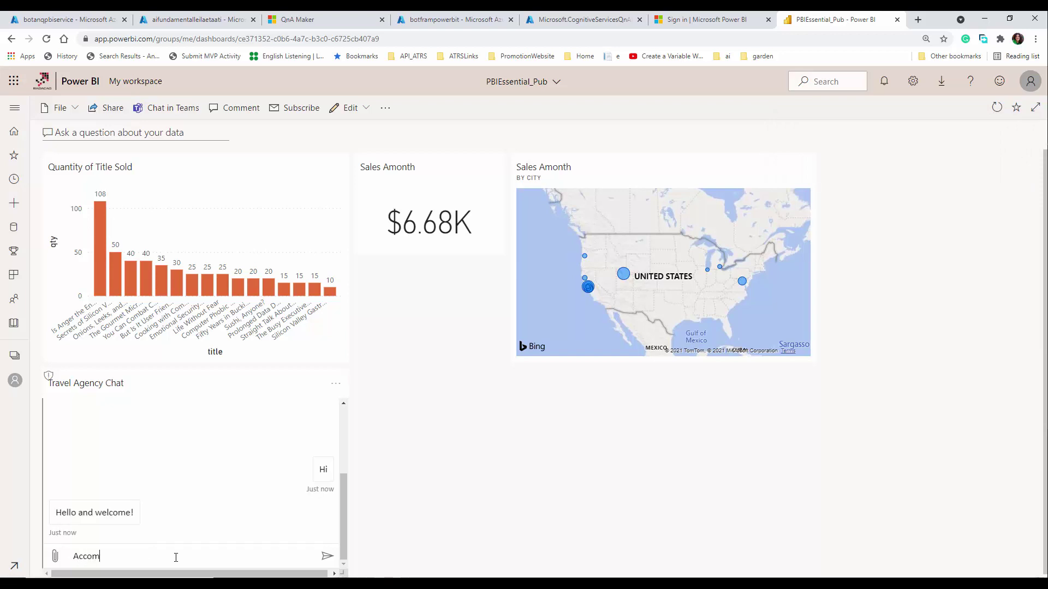
text(modation)
key(Return)
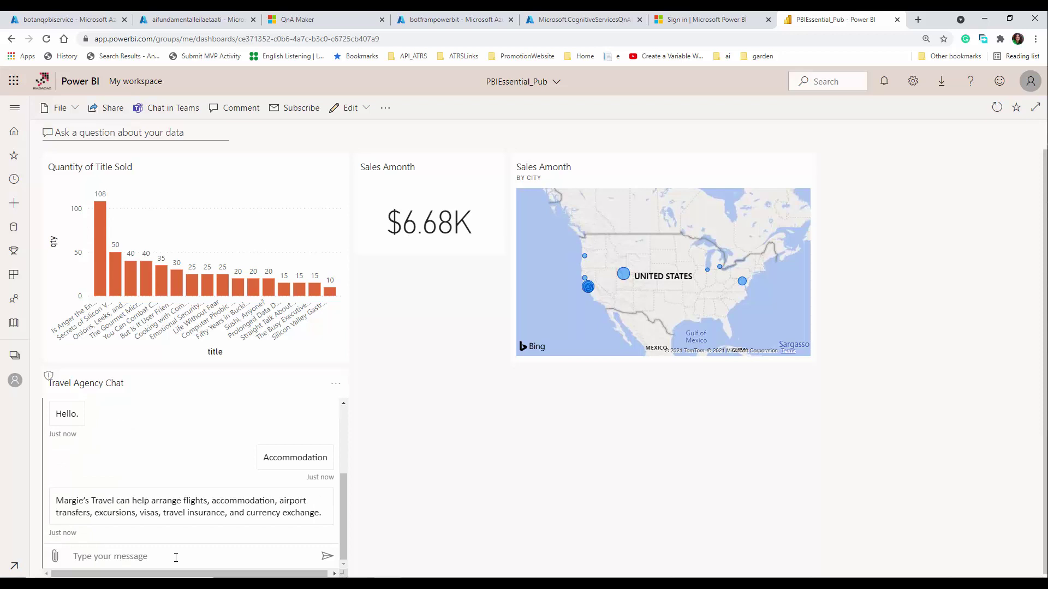
text(insurance)
key(Return)
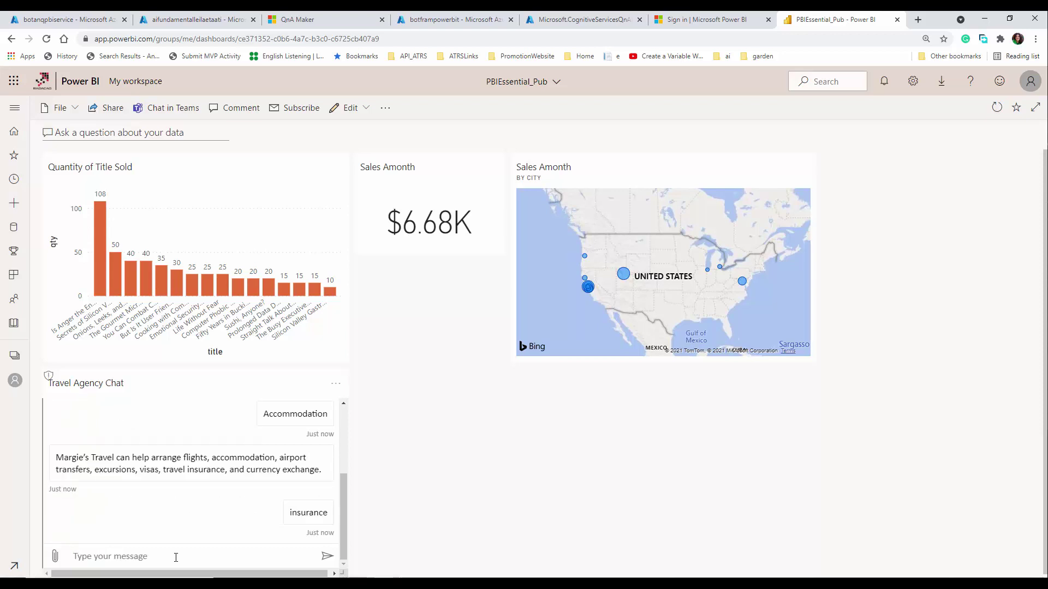